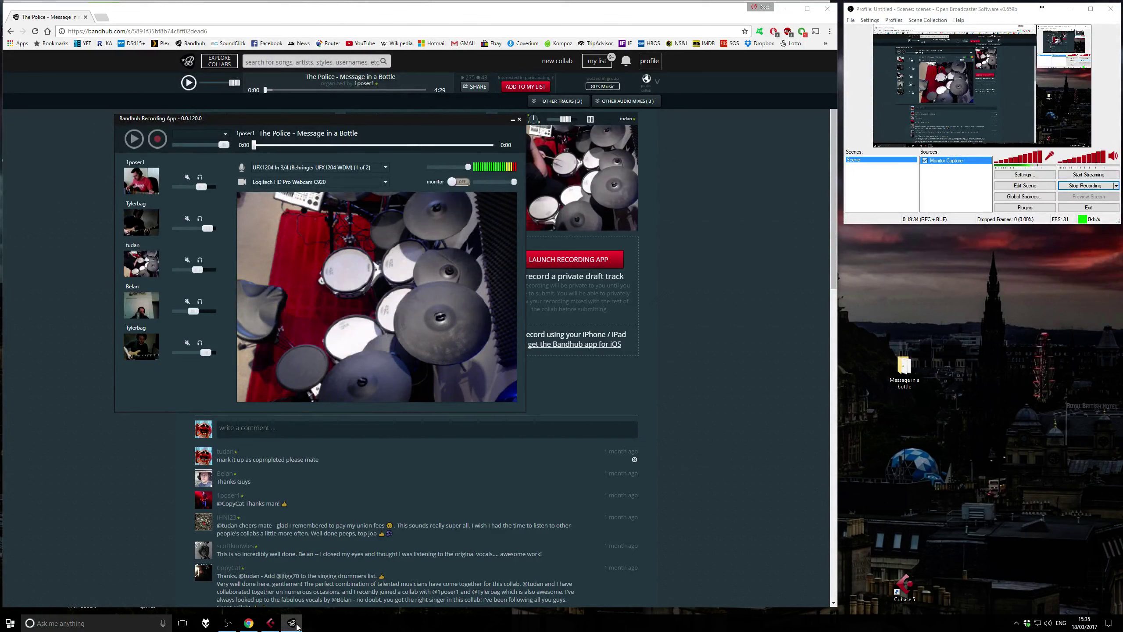
# Minimize the browser window and close the Bandhub Recording App
pyautogui.click(248, 623)
pyautogui.click(249, 624)
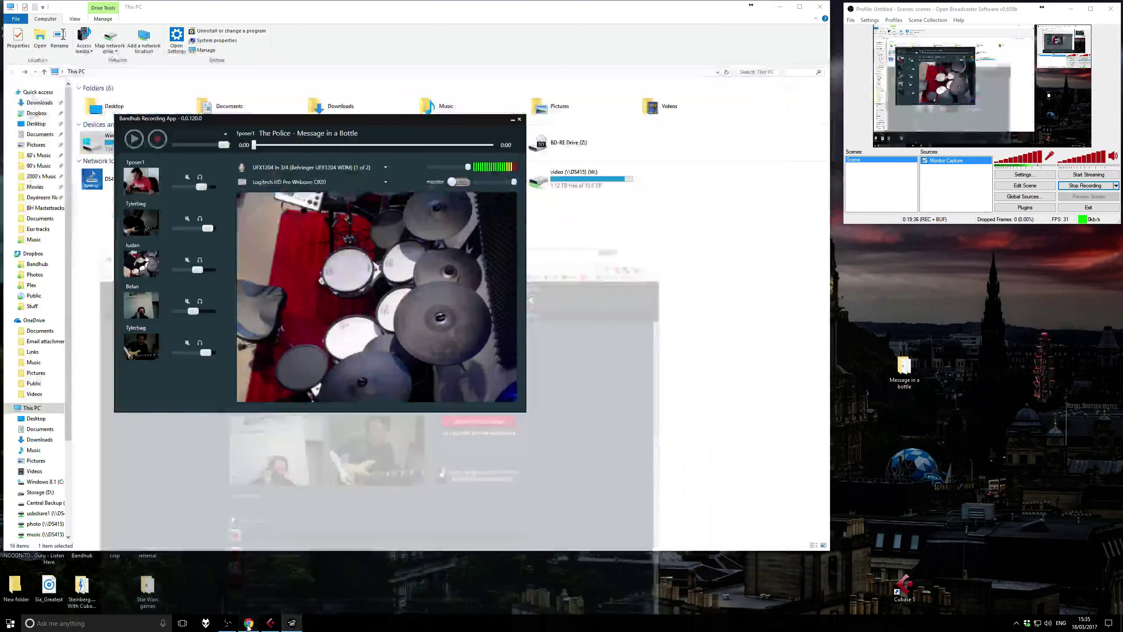
pyautogui.click(519, 119)
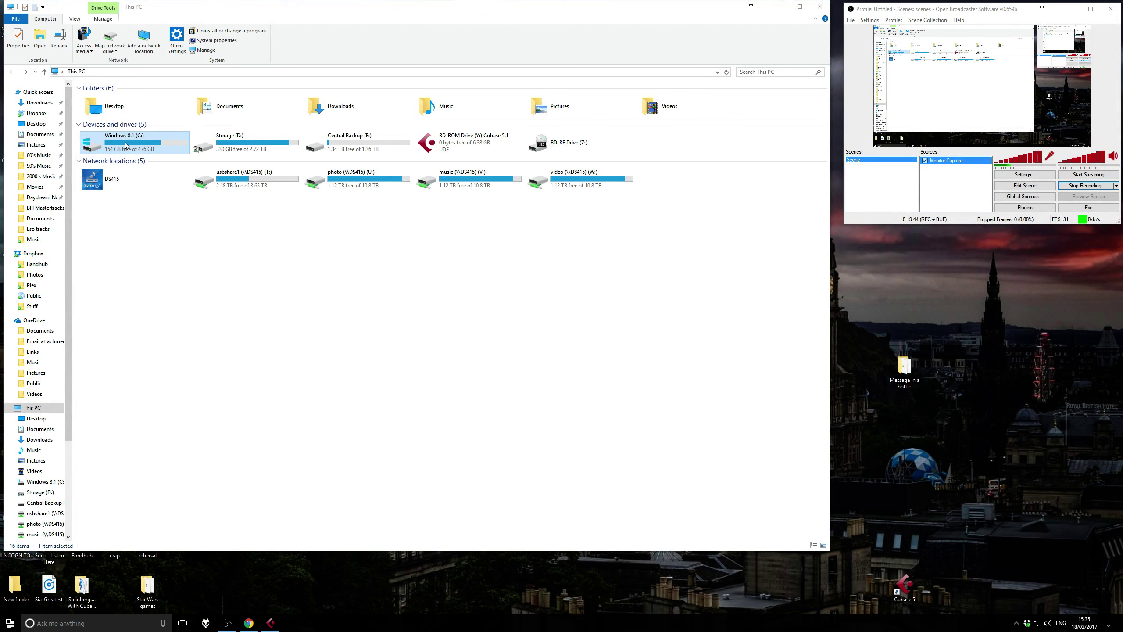
# Open the AppData\Local\Bandhub\cache folder inside the user's profile folder on the C: drive
pyautogui.doubleClick(126, 146)
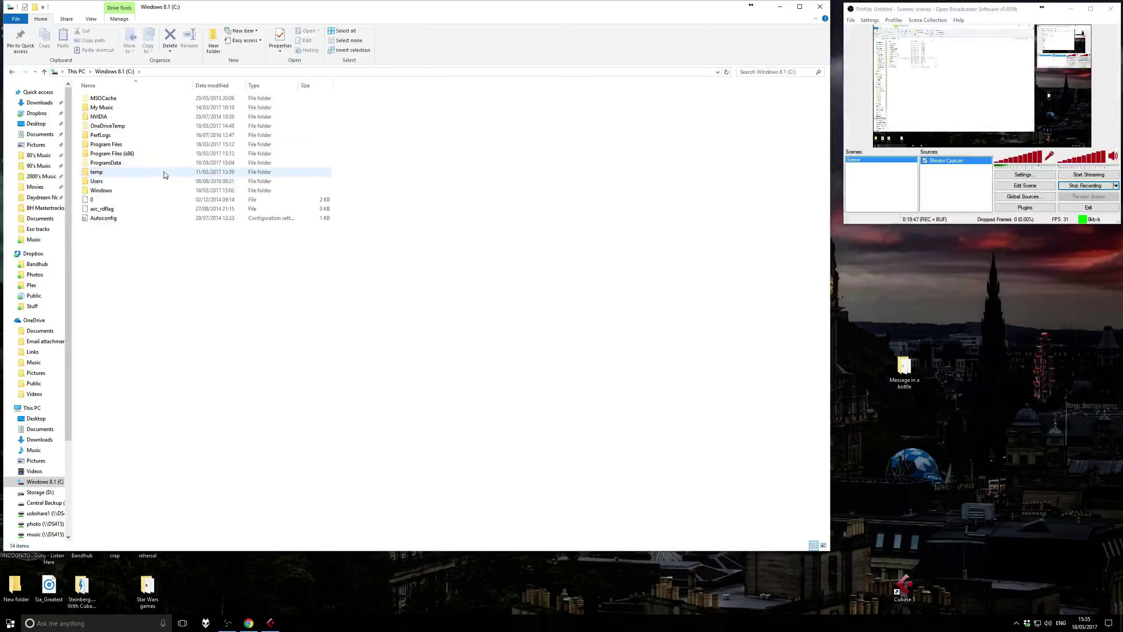
pyautogui.doubleClick(97, 182)
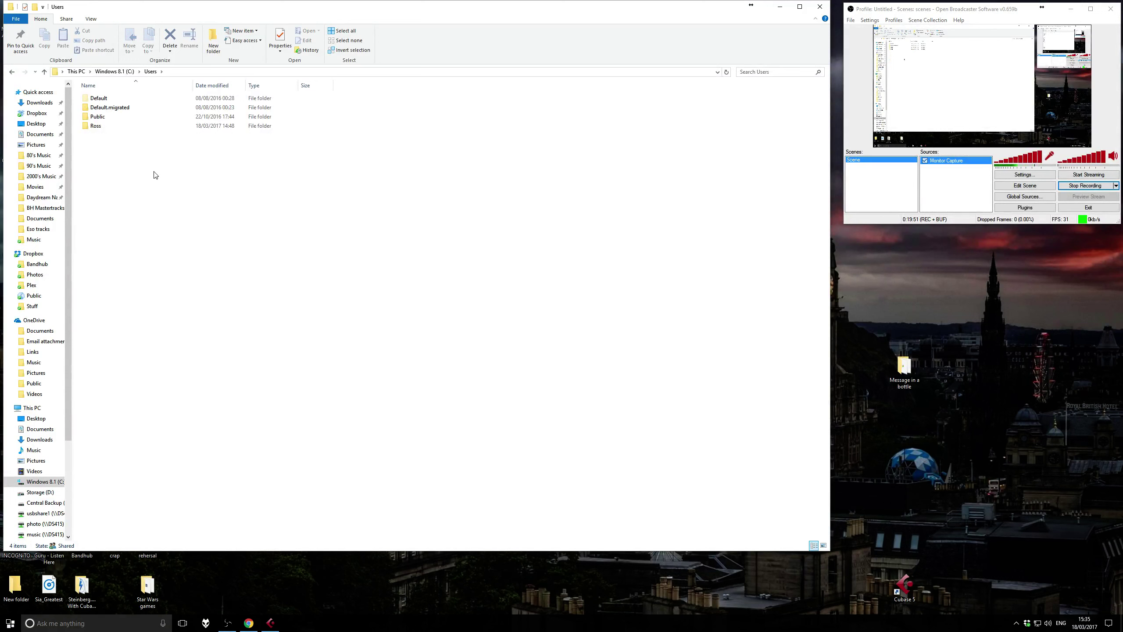
pyautogui.doubleClick(105, 126)
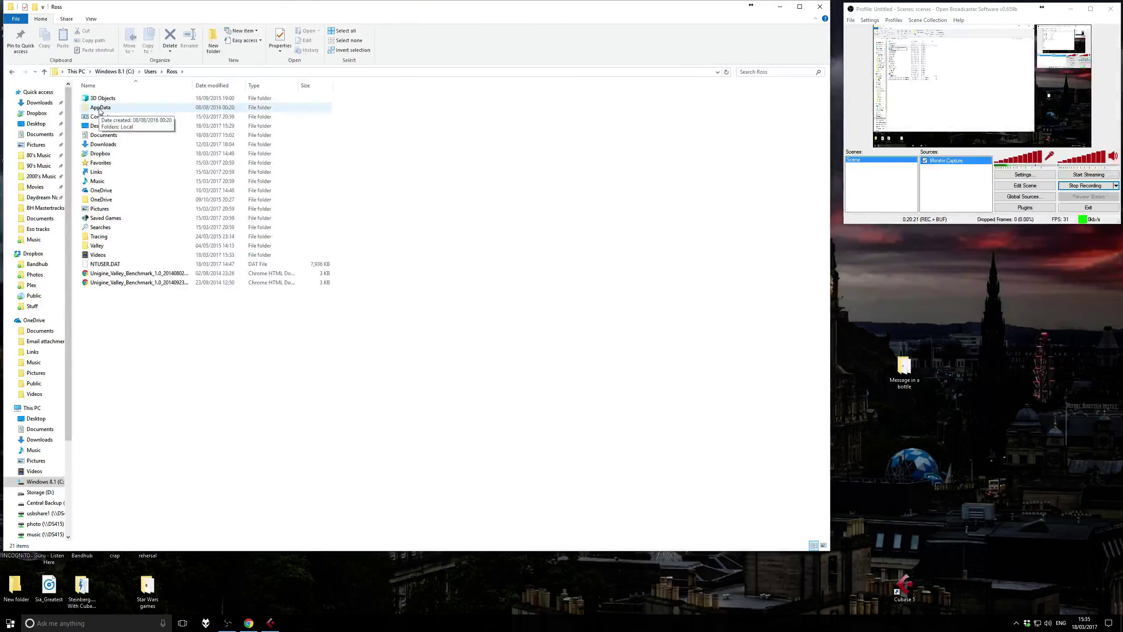
pyautogui.doubleClick(100, 107)
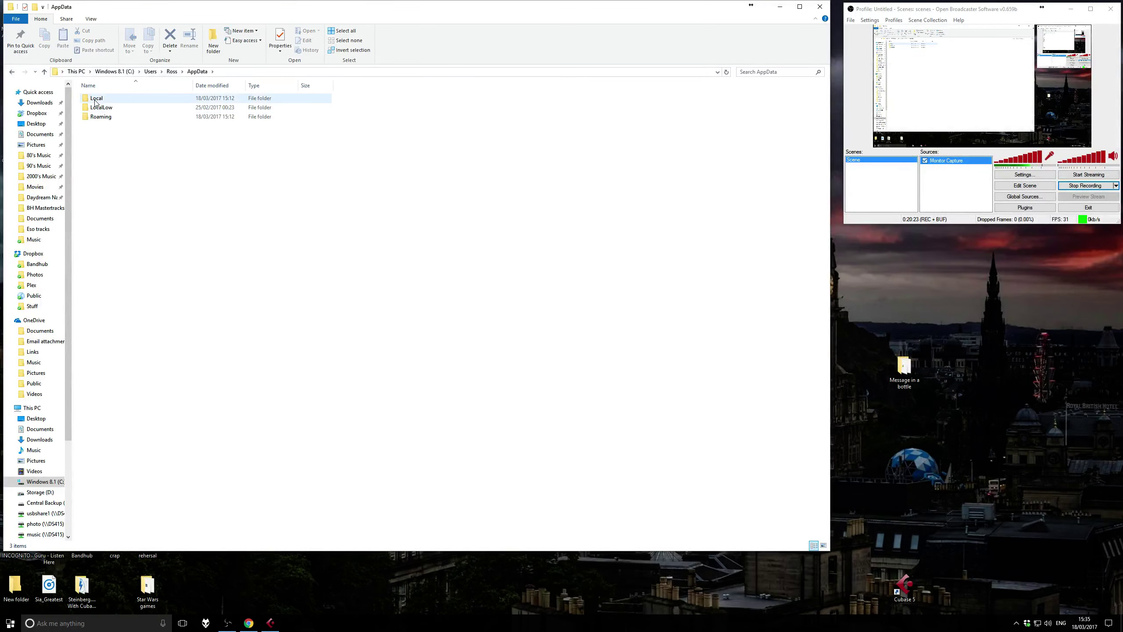
pyautogui.doubleClick(95, 99)
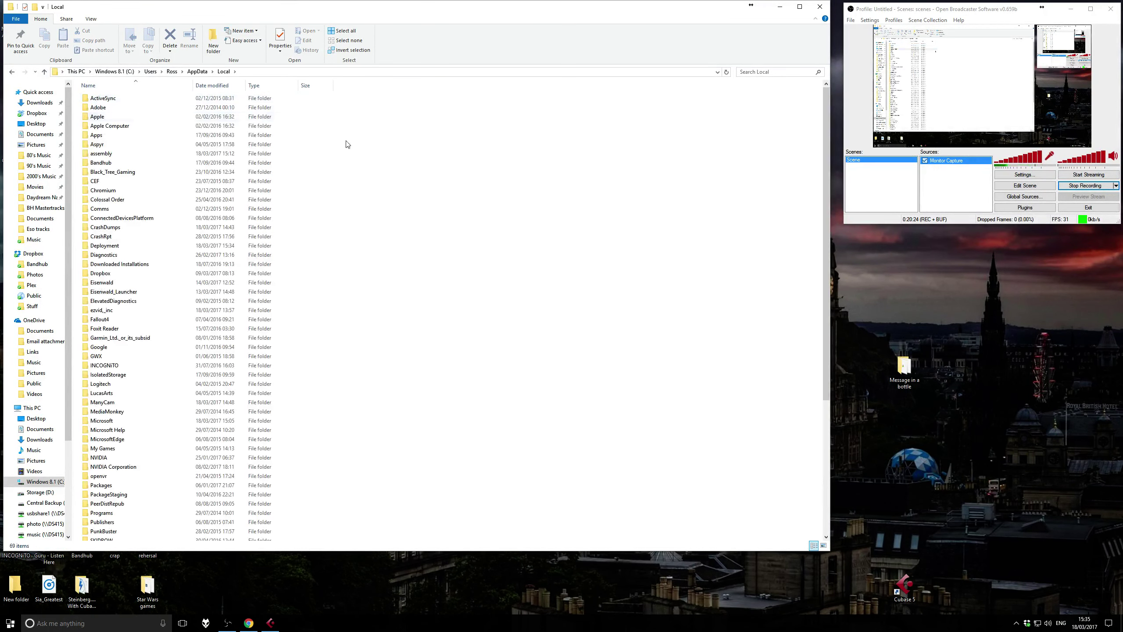
pyautogui.doubleClick(100, 162)
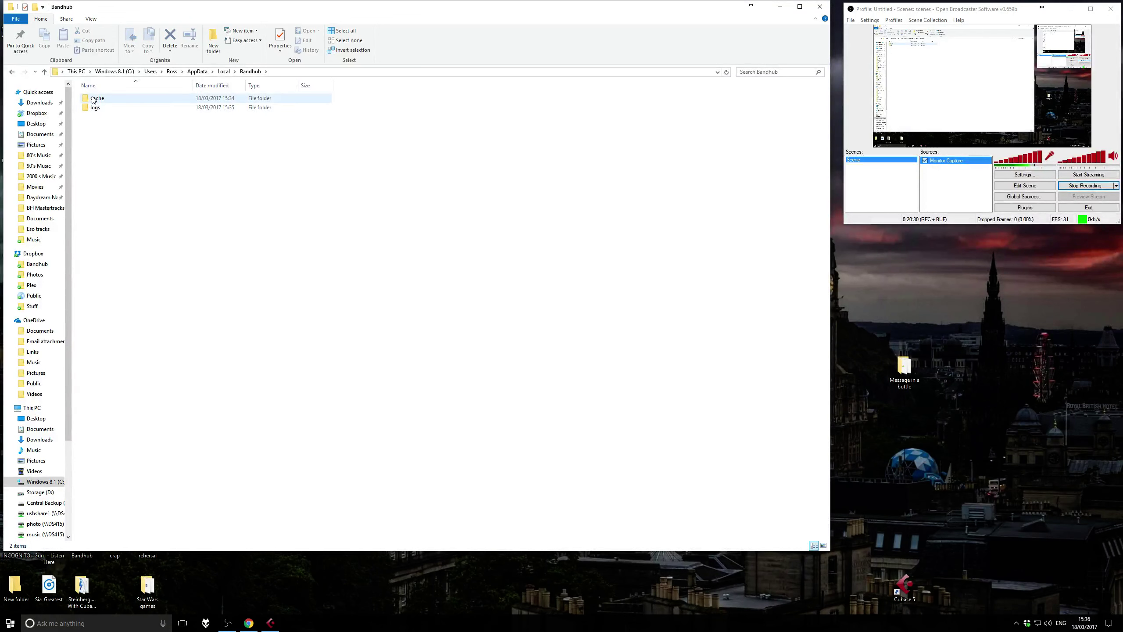
pyautogui.doubleClick(98, 99)
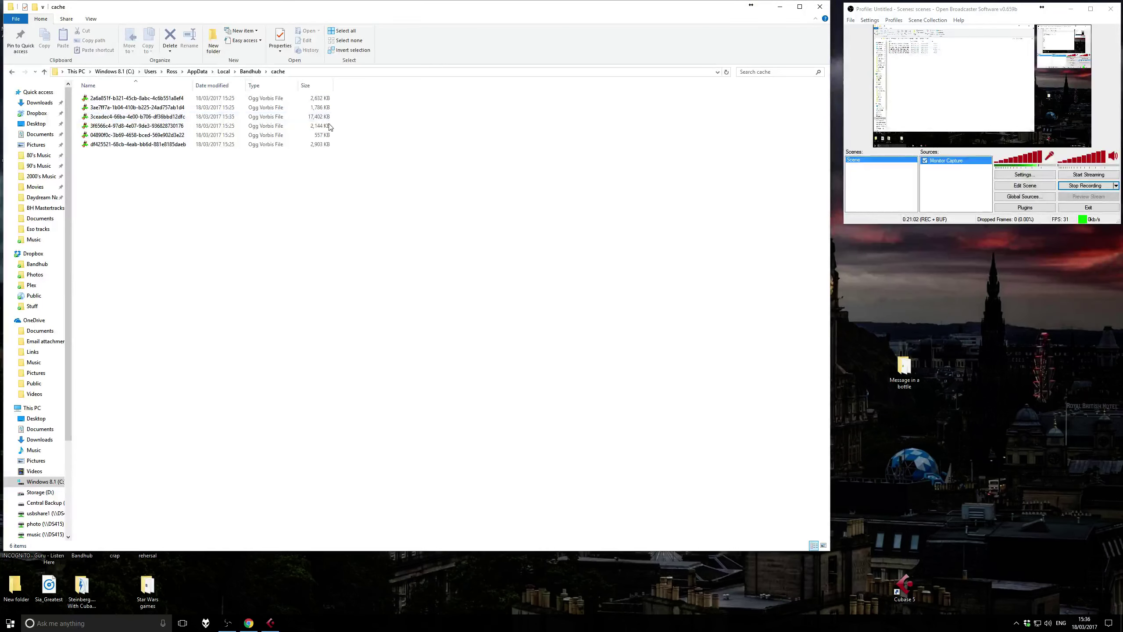
# Delete the 17,402 KB Ogg Vorbis file from the Bandhub cache folder and copy the remaining five files
pyautogui.click(315, 124)
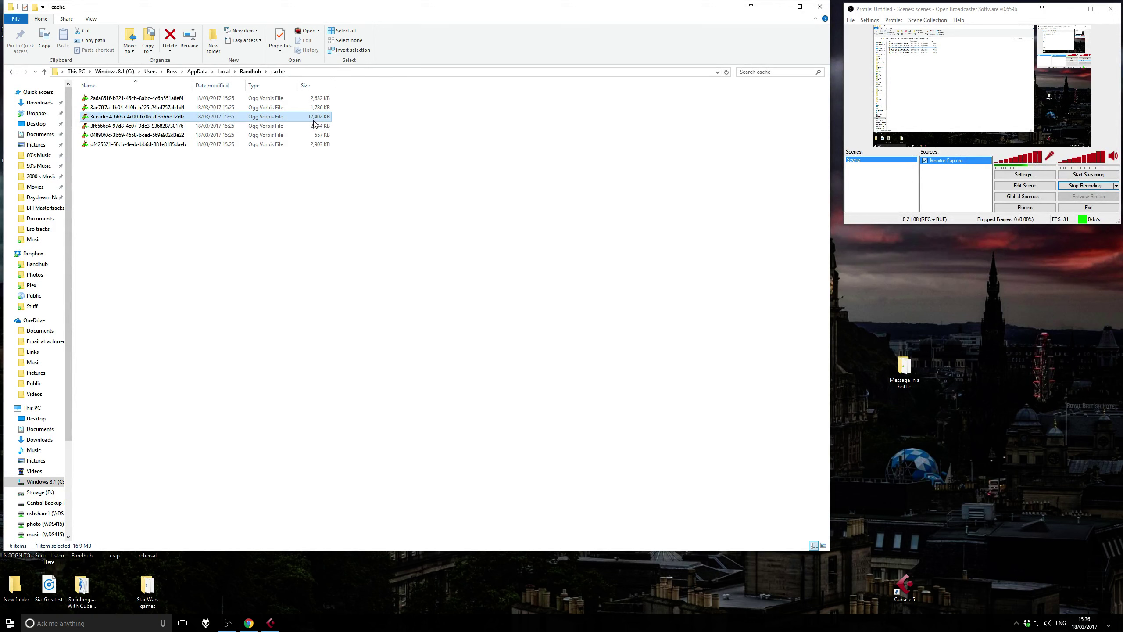
pyautogui.press('Delete')
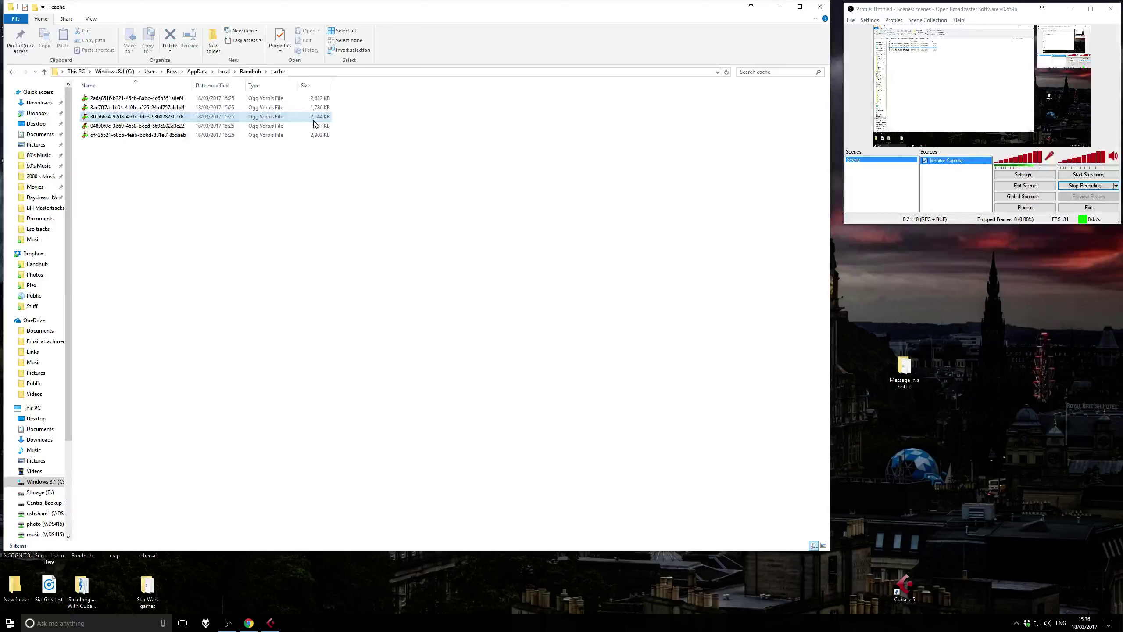
pyautogui.moveTo(349, 166); pyautogui.dragTo(142, 101)
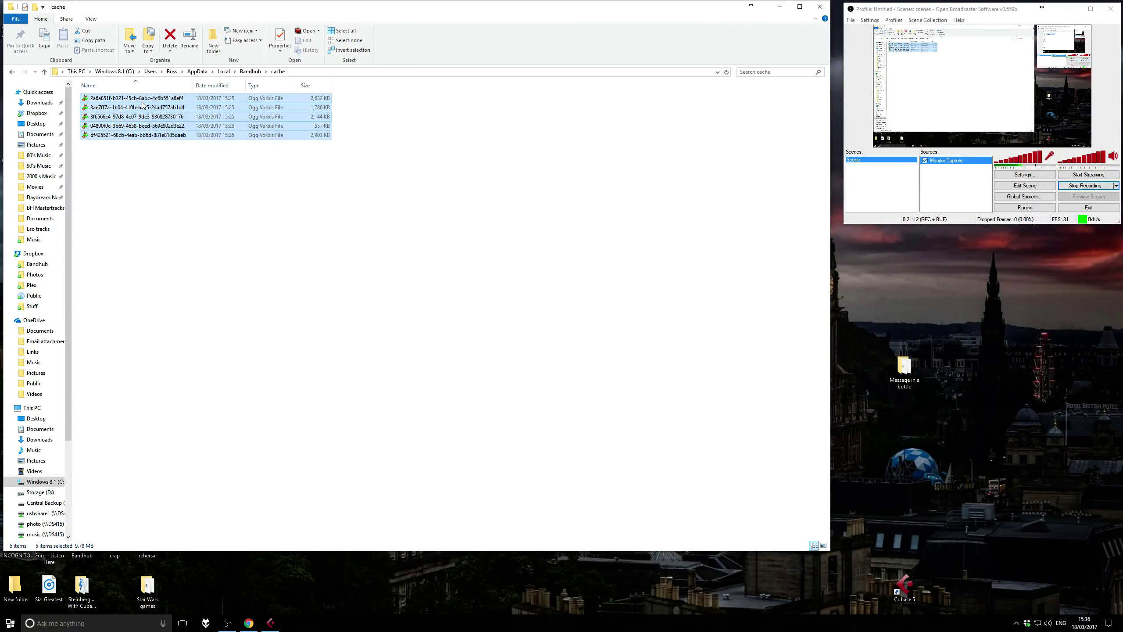
pyautogui.rightClick(142, 101)
pyautogui.click(161, 216)
# Open the Message in a bottle folder on the desktop, keeping the browser window minimized
pyautogui.click(248, 624)
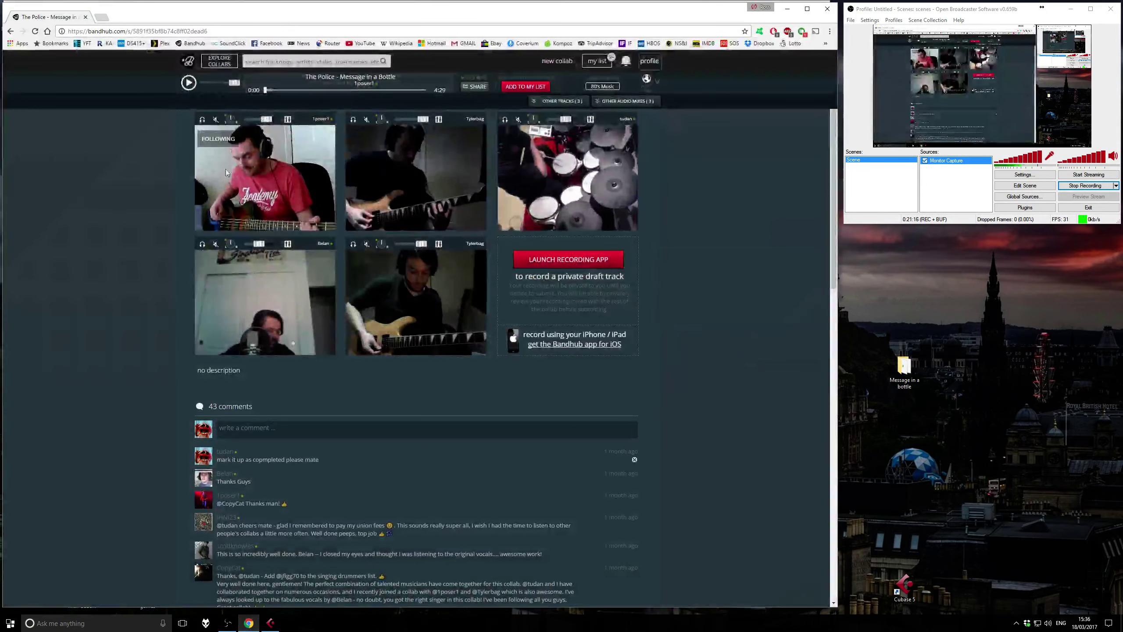
pyautogui.click(787, 8)
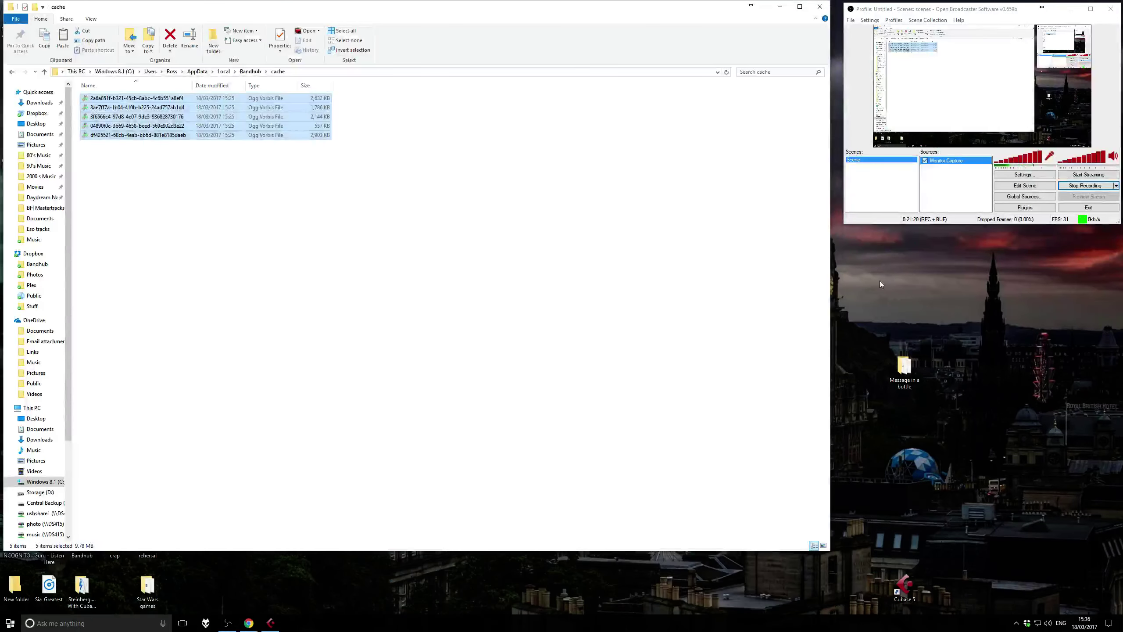
pyautogui.click(904, 368)
pyautogui.doubleClick(904, 368)
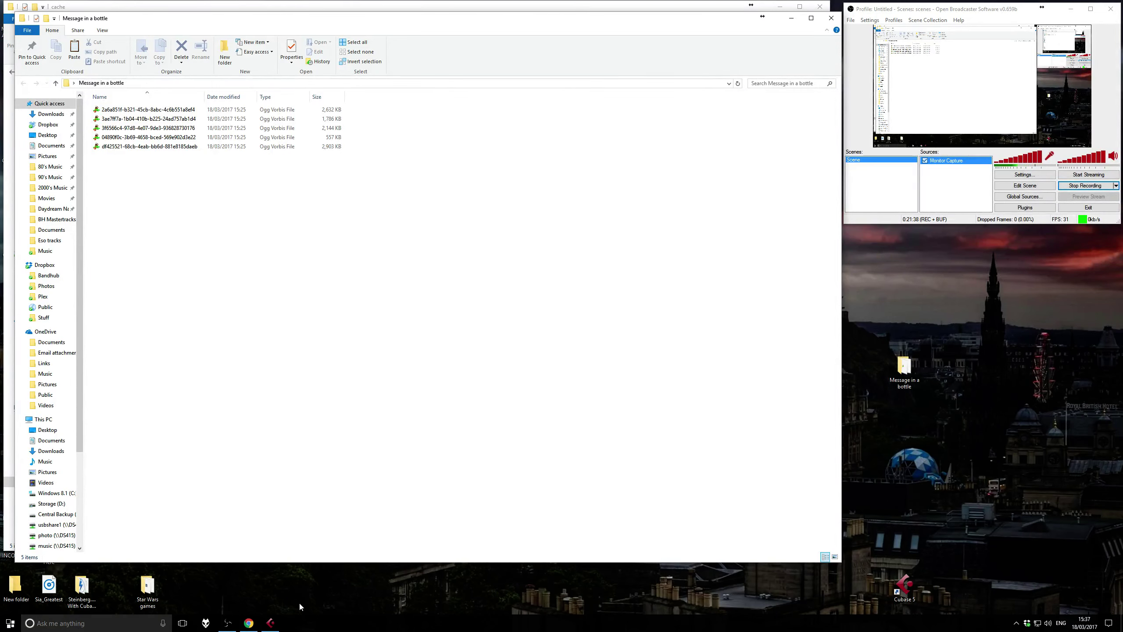
# Switch to Cubase 5, start an audio file import and browse to the desktop's Message in a bottle folder
pyautogui.click(271, 623)
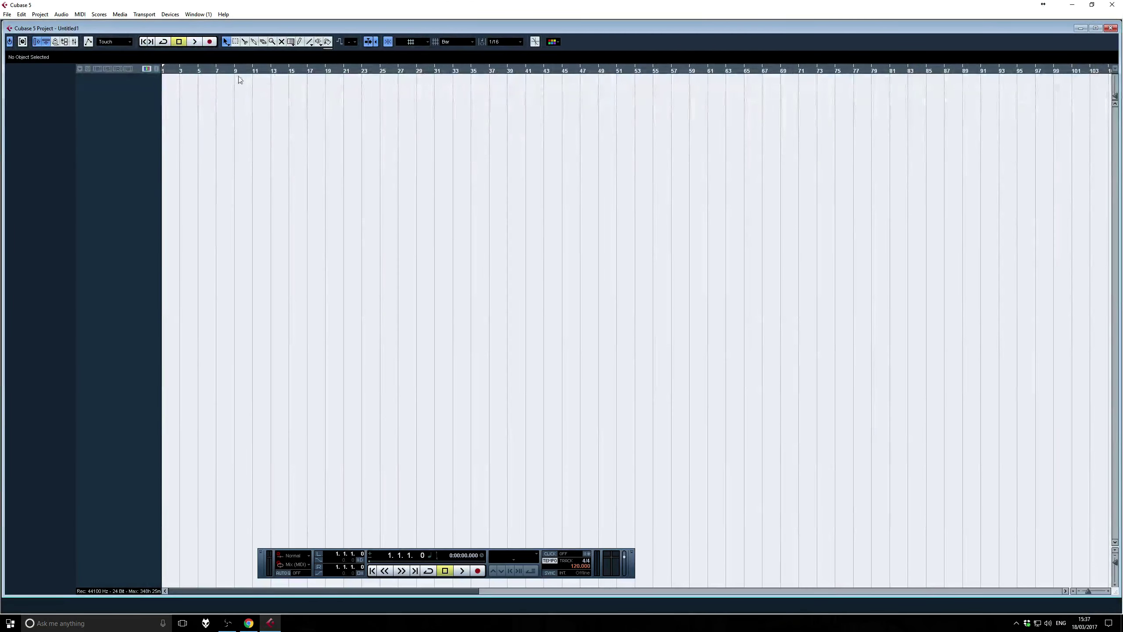
pyautogui.click(7, 14)
pyautogui.moveTo(63, 159)
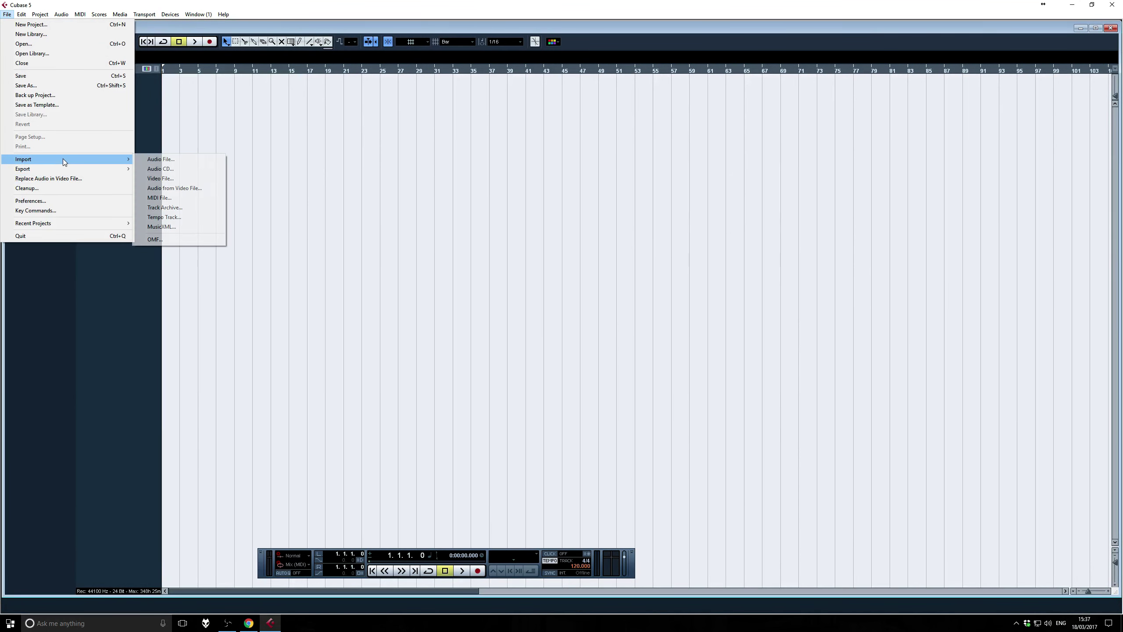
pyautogui.click(172, 160)
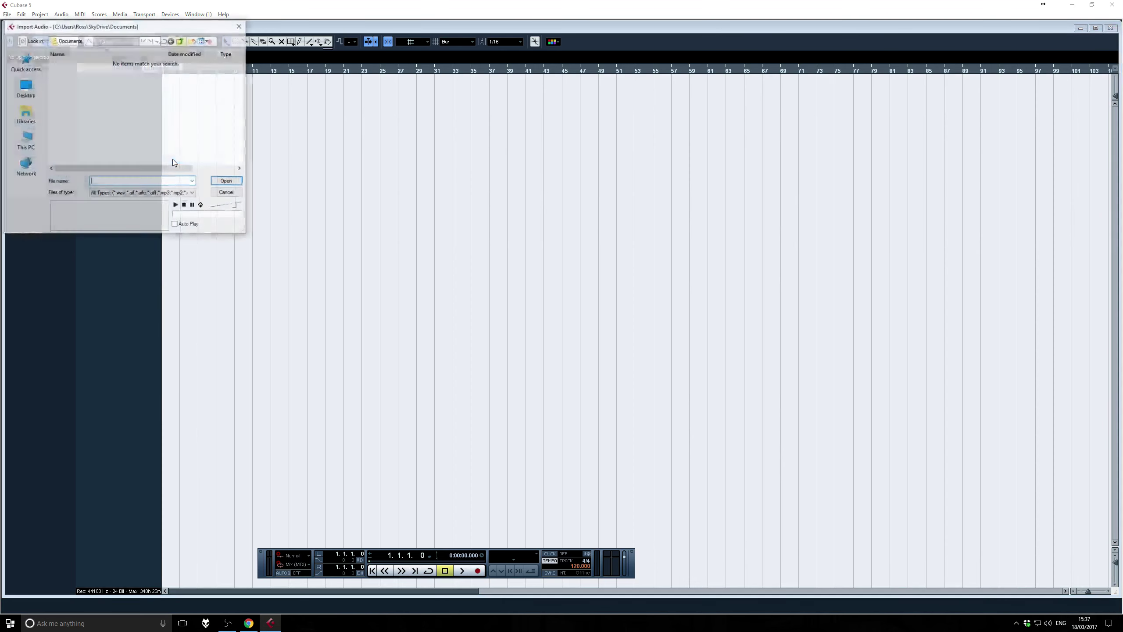
pyautogui.click(182, 41)
pyautogui.click(182, 41)
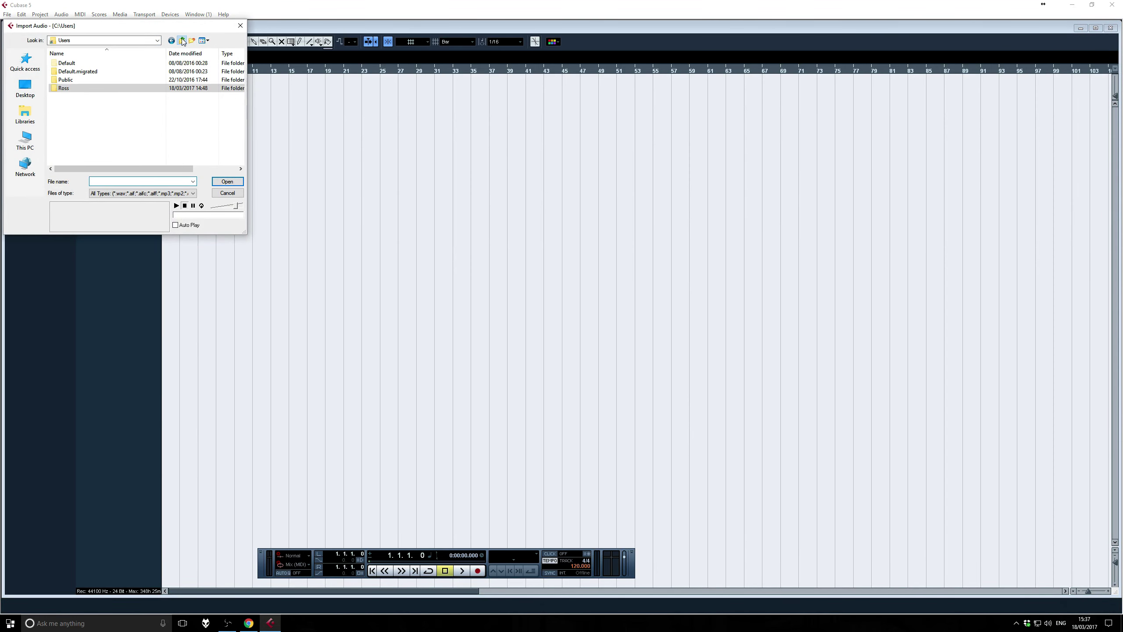
pyautogui.click(182, 41)
pyautogui.click(182, 41)
pyautogui.click(181, 41)
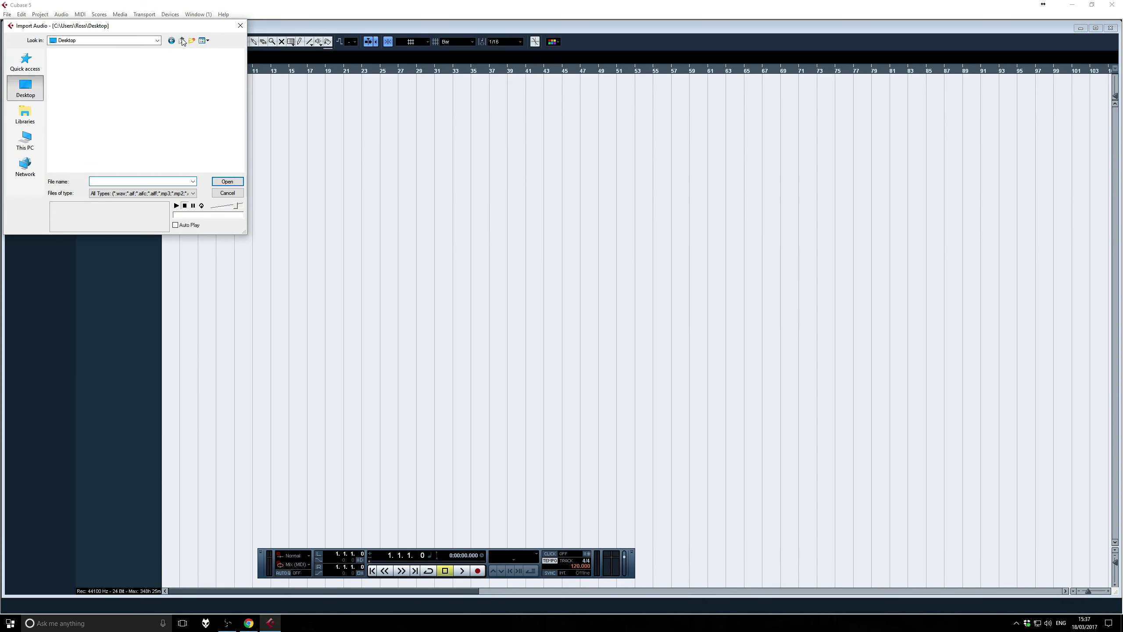
pyautogui.moveTo(242, 71); pyautogui.dragTo(241, 126)
pyautogui.doubleClick(91, 95)
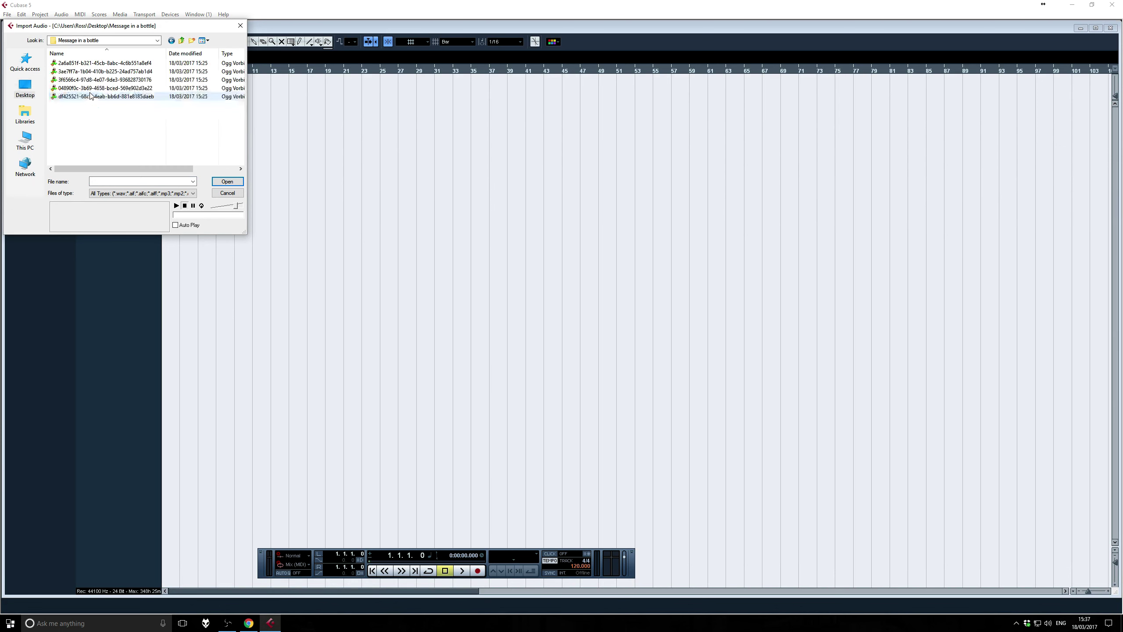
# Import all five Ogg Vorbis files with the import options as they are, placing each on a different track
pyautogui.moveTo(108, 119); pyautogui.dragTo(82, 61)
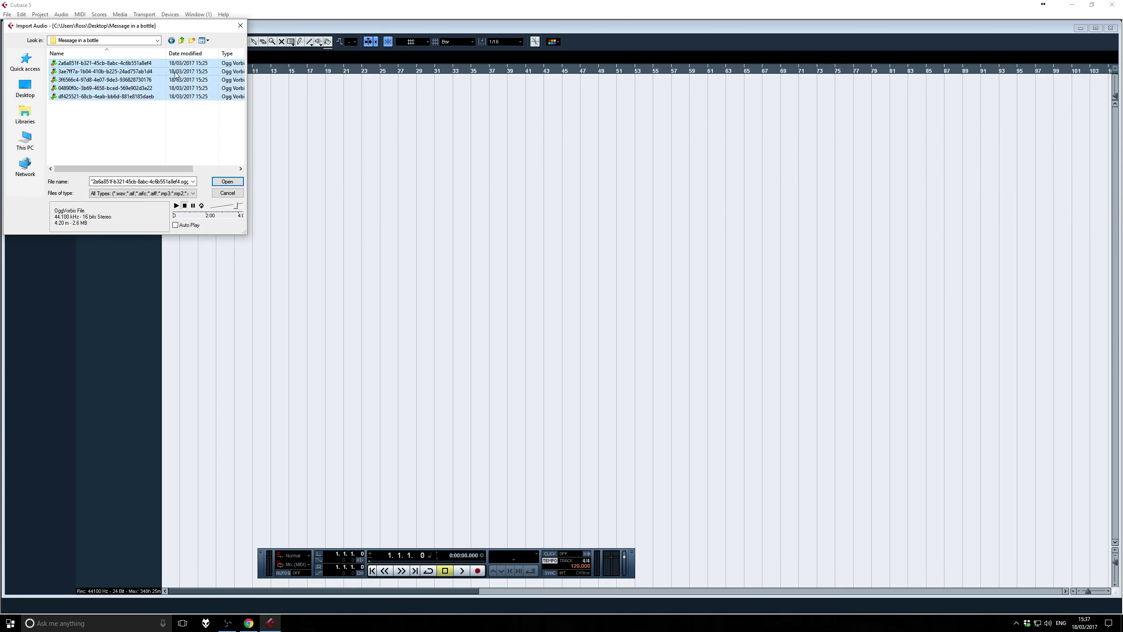
pyautogui.click(227, 181)
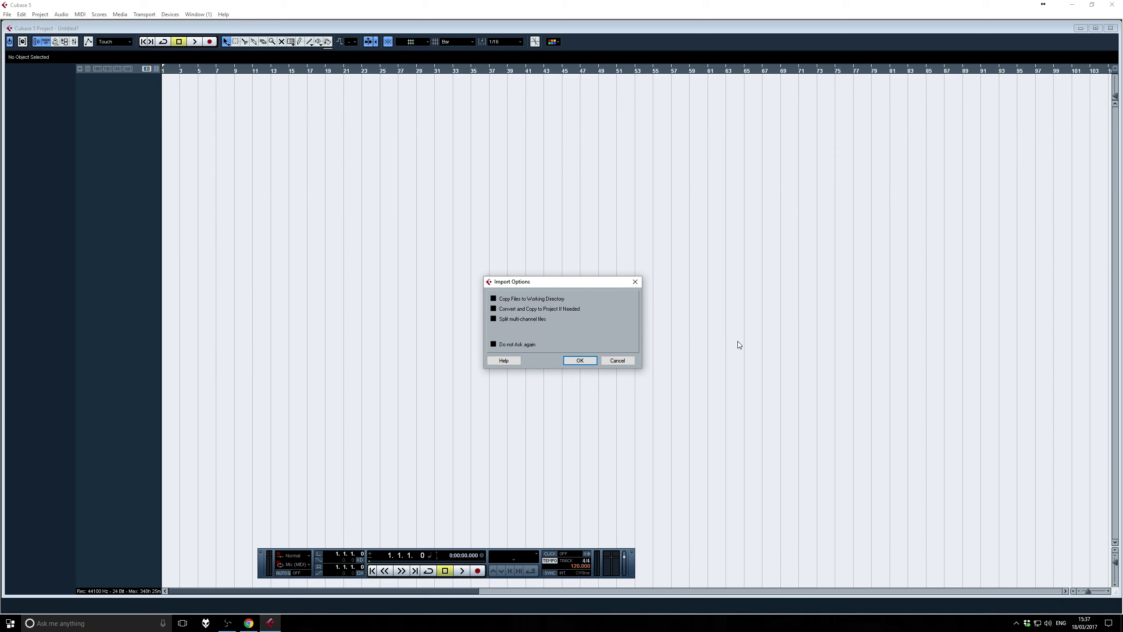
pyautogui.click(582, 361)
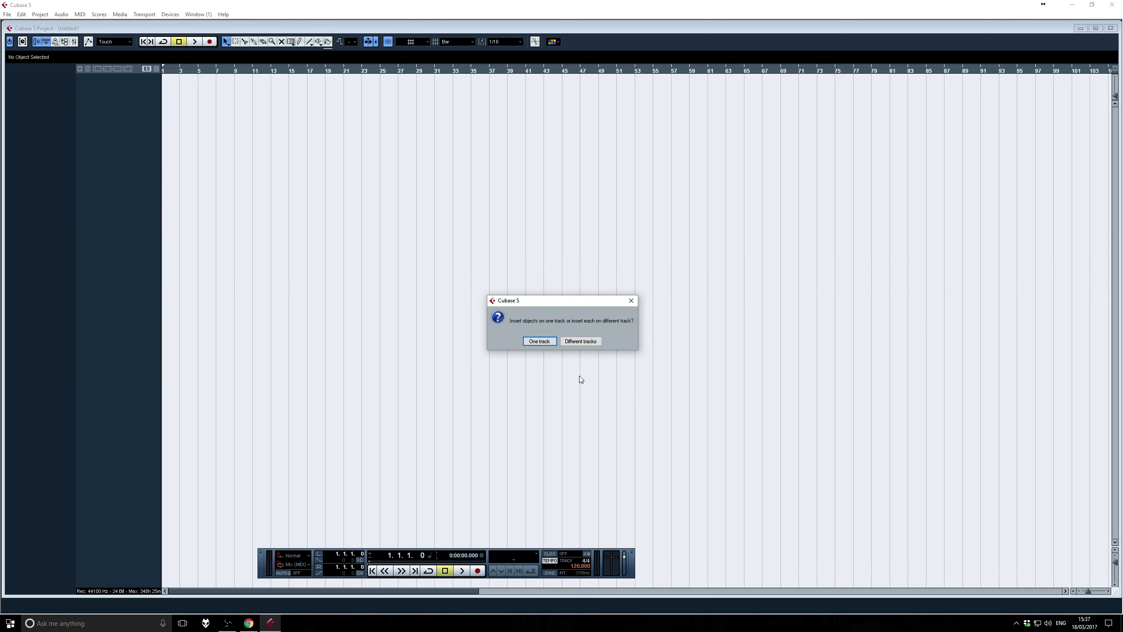
pyautogui.click(586, 342)
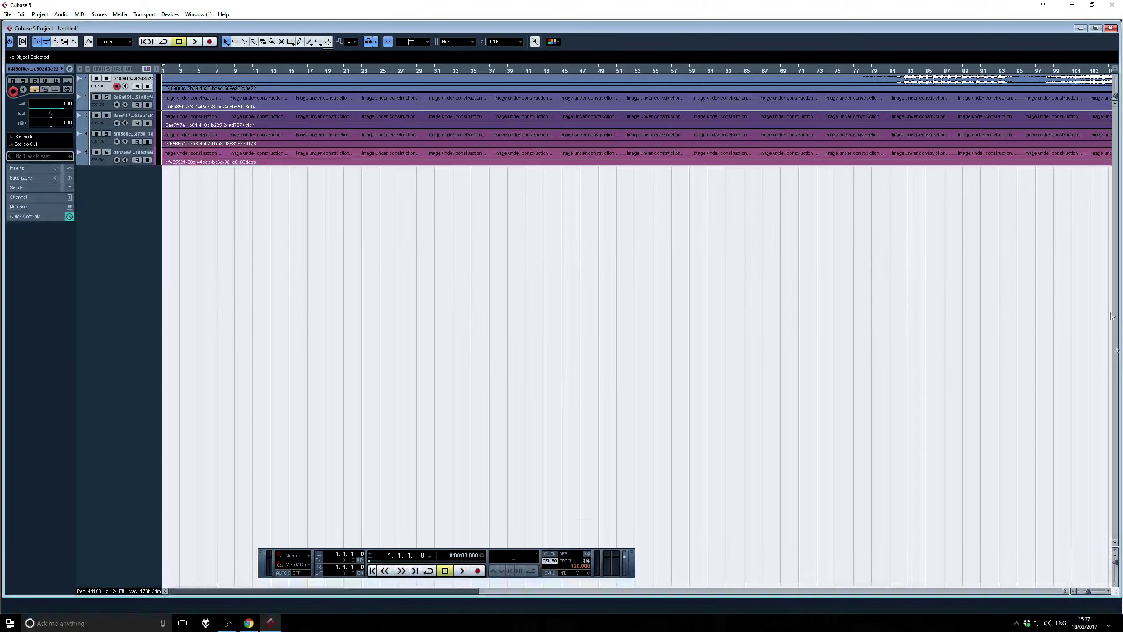
# Play the project from the start and audition the second and third tracks by soloing each in turn
pyautogui.click(1114, 585)
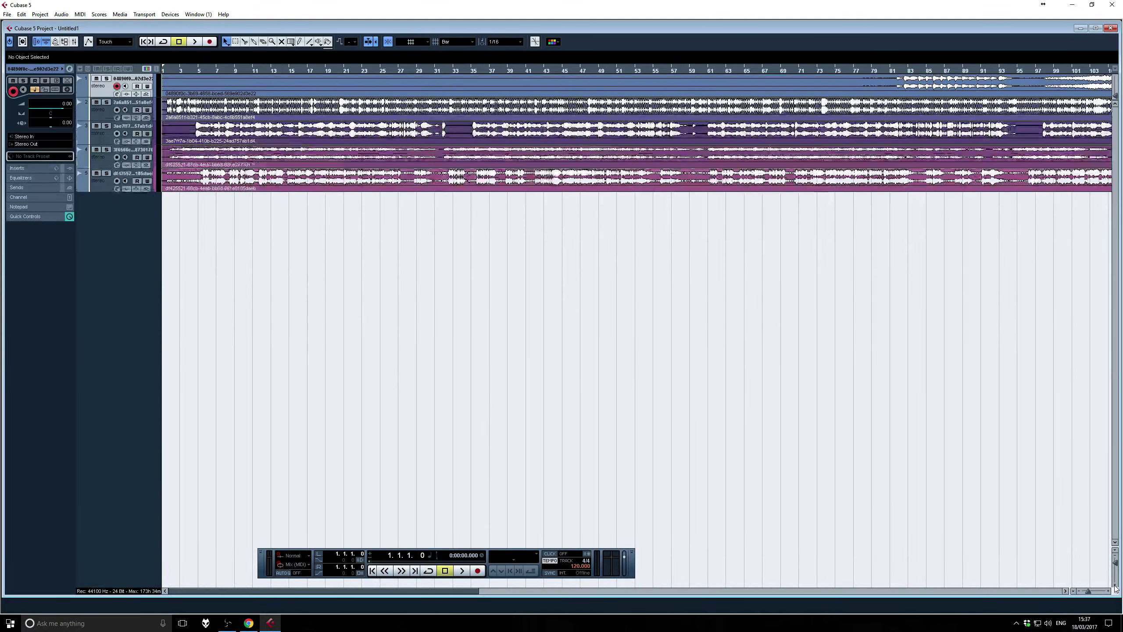
pyautogui.click(1115, 585)
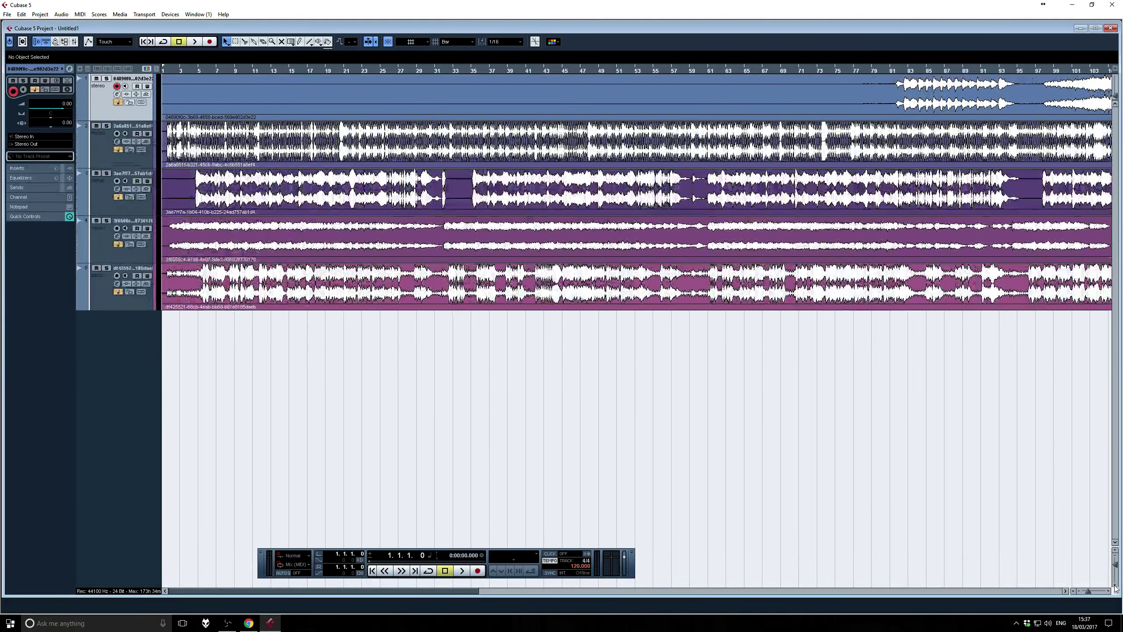
pyautogui.click(1080, 590)
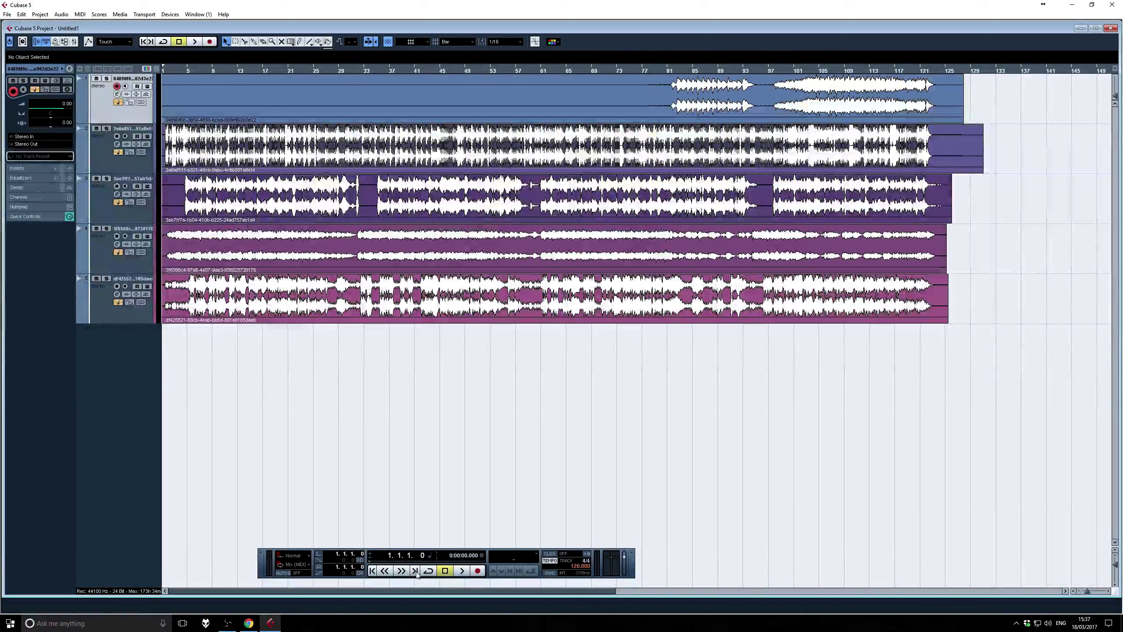
pyautogui.click(461, 571)
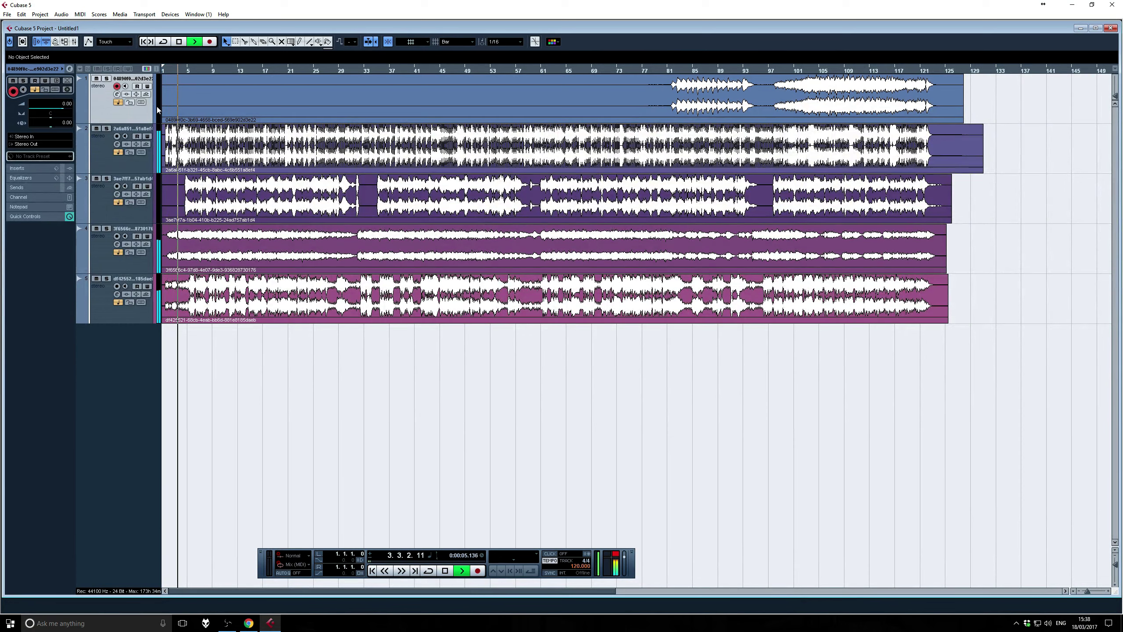
pyautogui.click(107, 128)
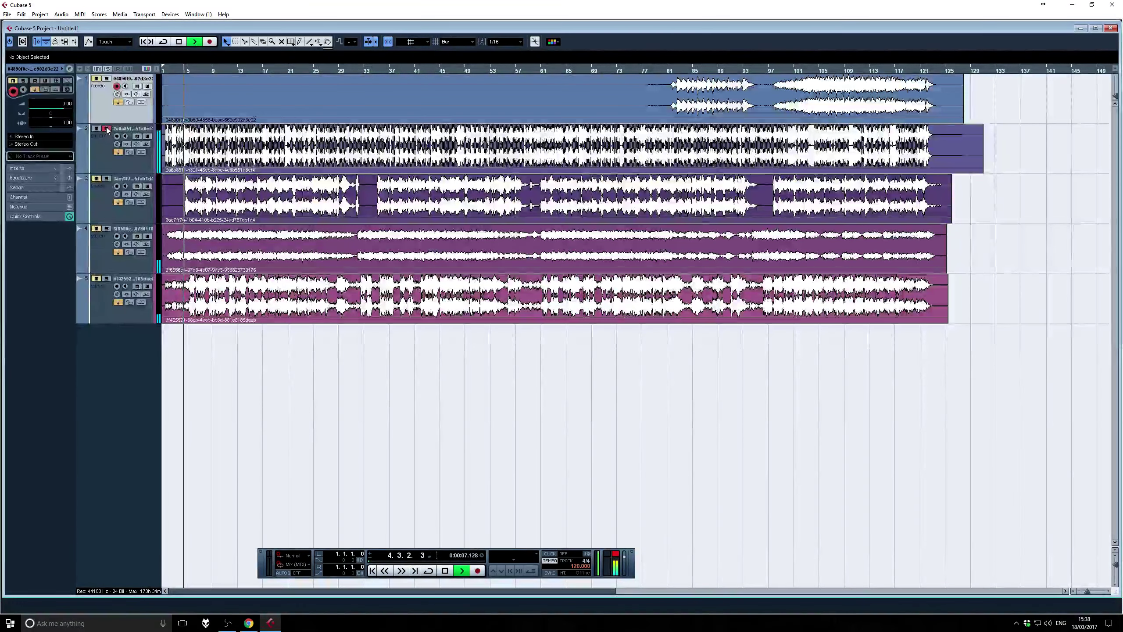
pyautogui.click(107, 128)
pyautogui.click(107, 179)
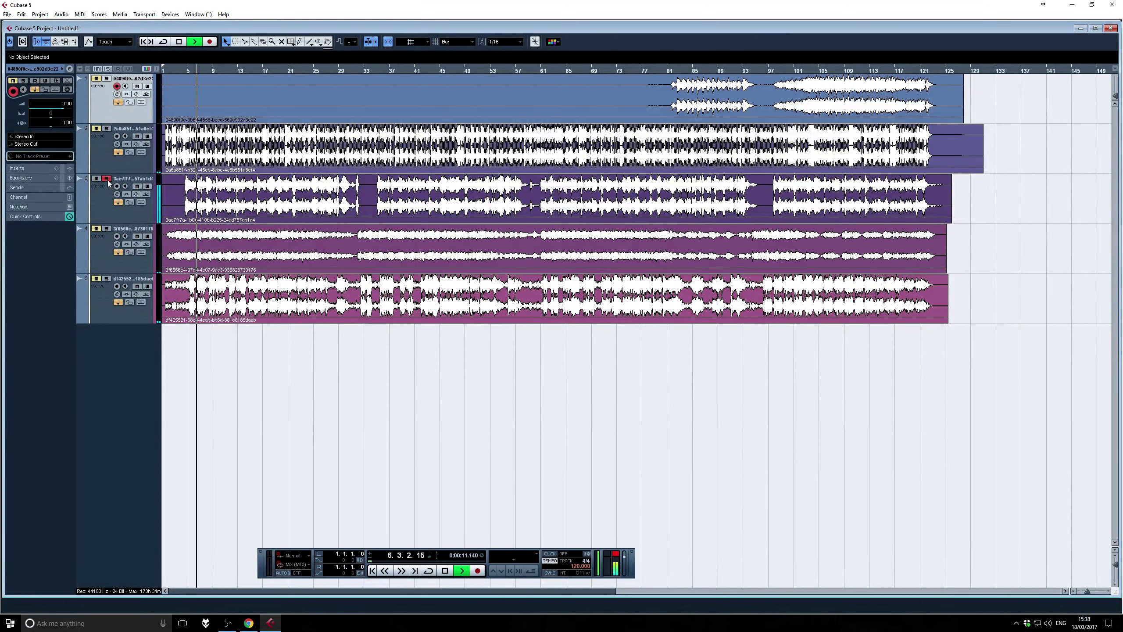
# Show the Mixer, widen its window and move it below the tracks
pyautogui.press('F3')
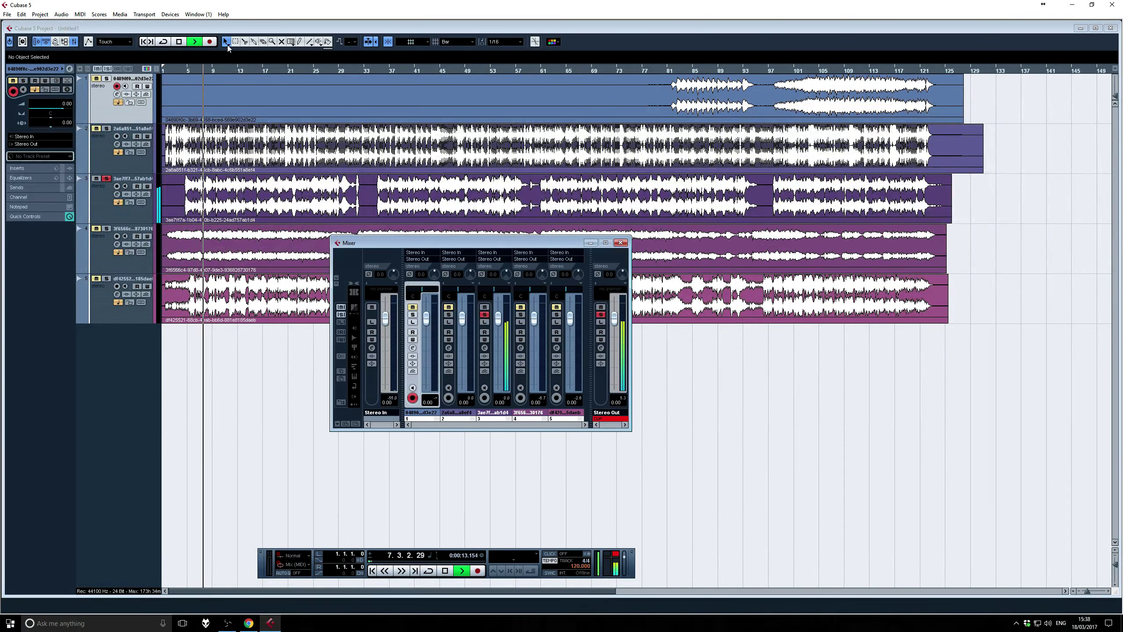
pyautogui.moveTo(637, 327); pyautogui.dragTo(837, 327)
pyautogui.moveTo(502, 248); pyautogui.dragTo(669, 324)
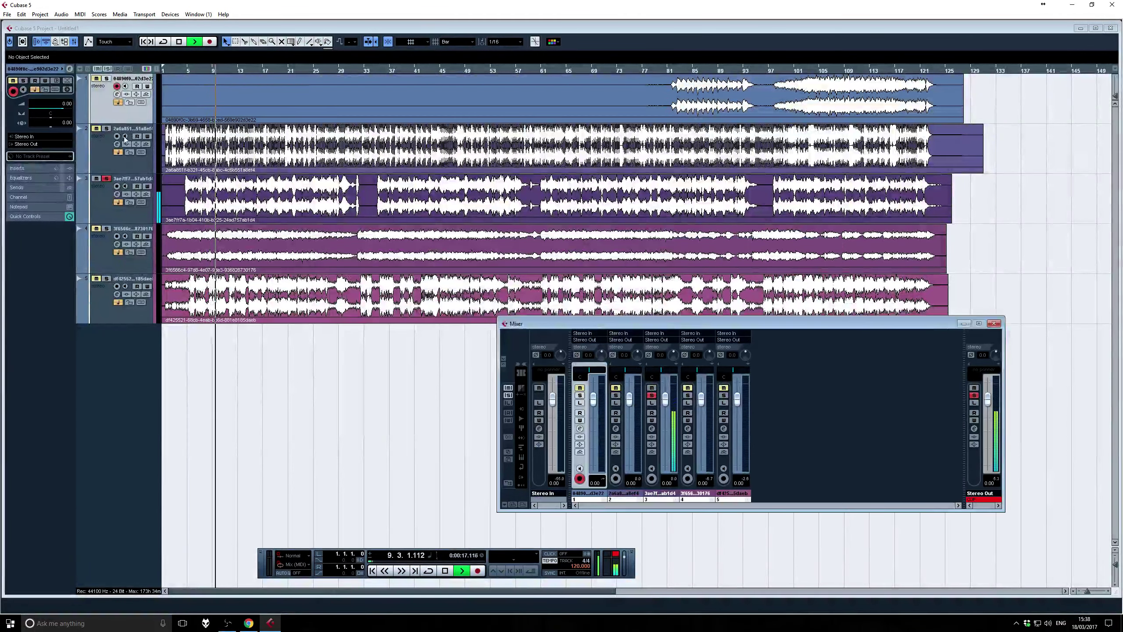
# Solo the first and second tracks during playback and take the third track out of solo
pyautogui.click(106, 128)
pyautogui.click(106, 78)
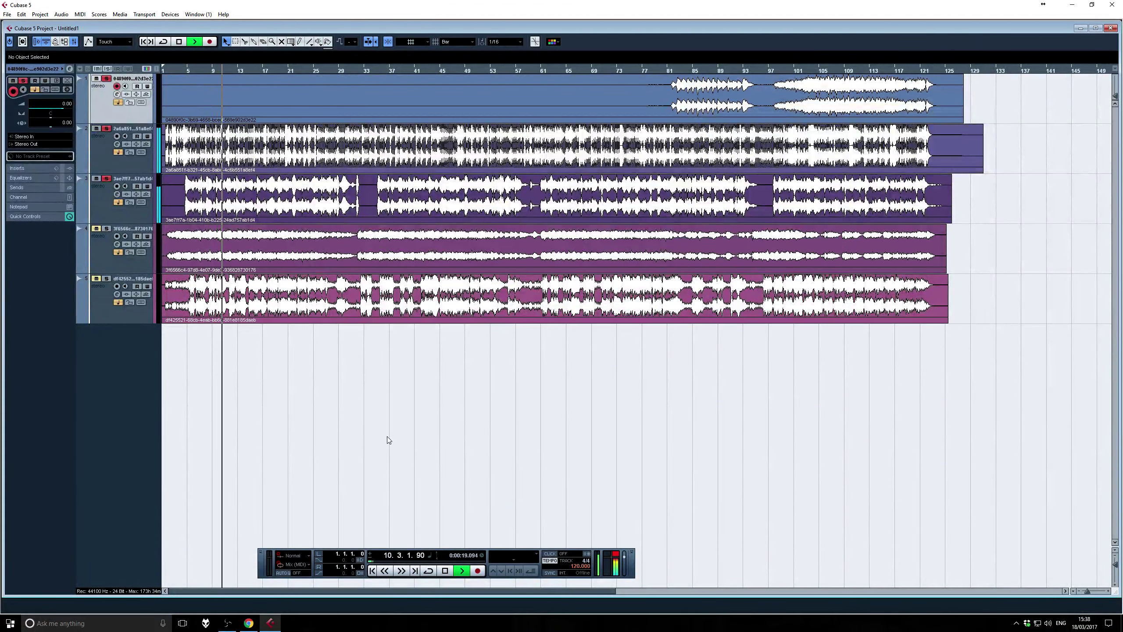
pyautogui.click(106, 178)
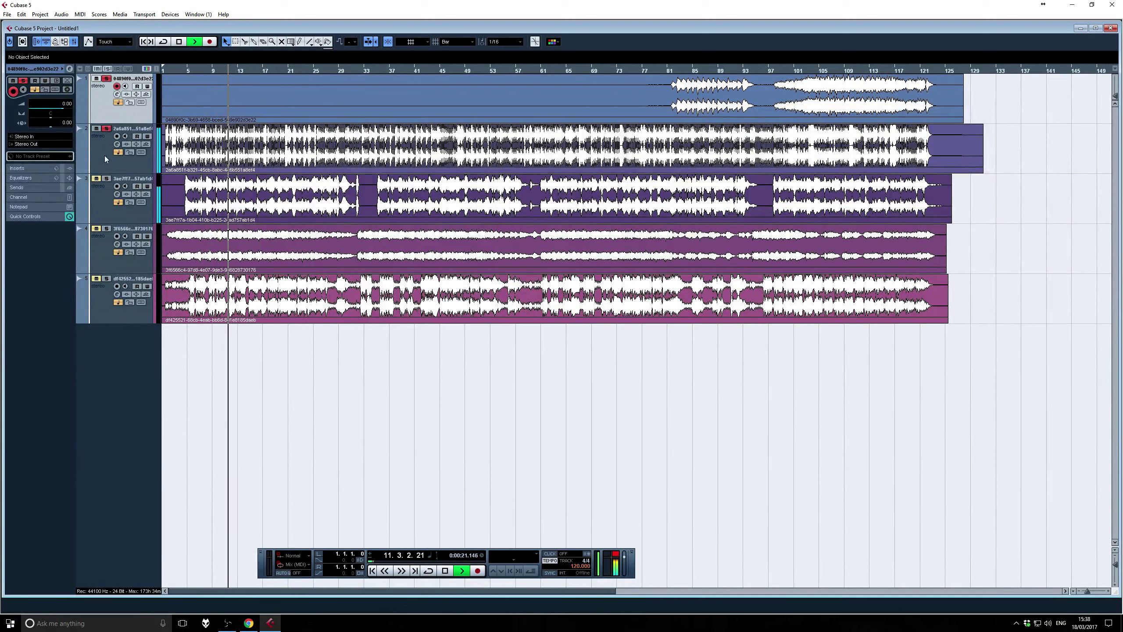
# Take the second track out of solo during playback and return to the Cubase project after briefly minimising it
pyautogui.click(106, 128)
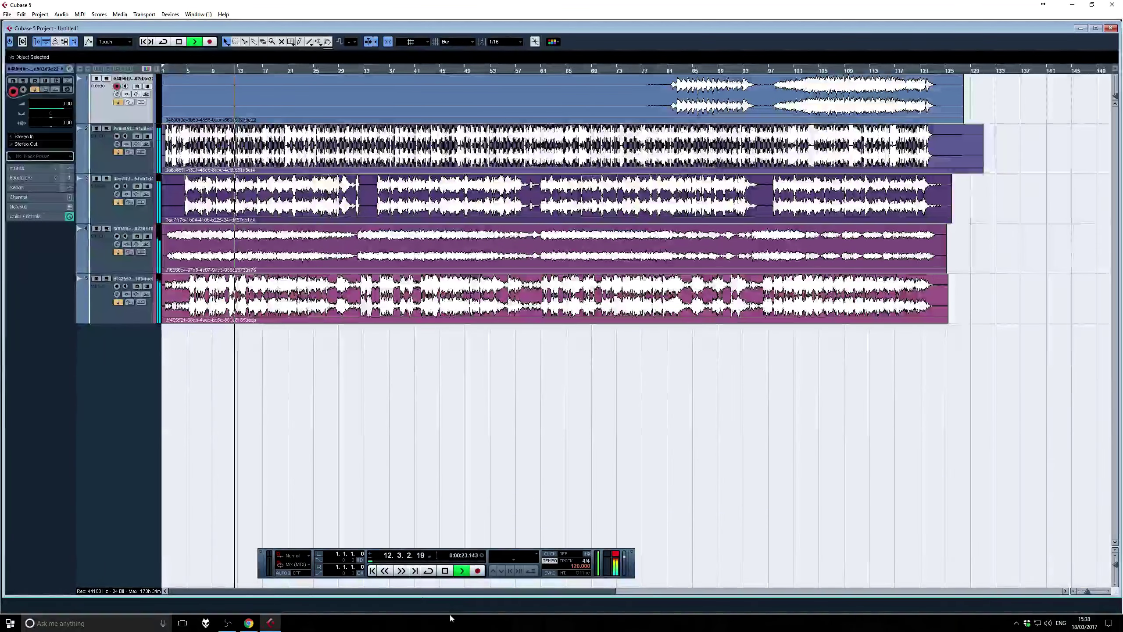
pyautogui.click(271, 622)
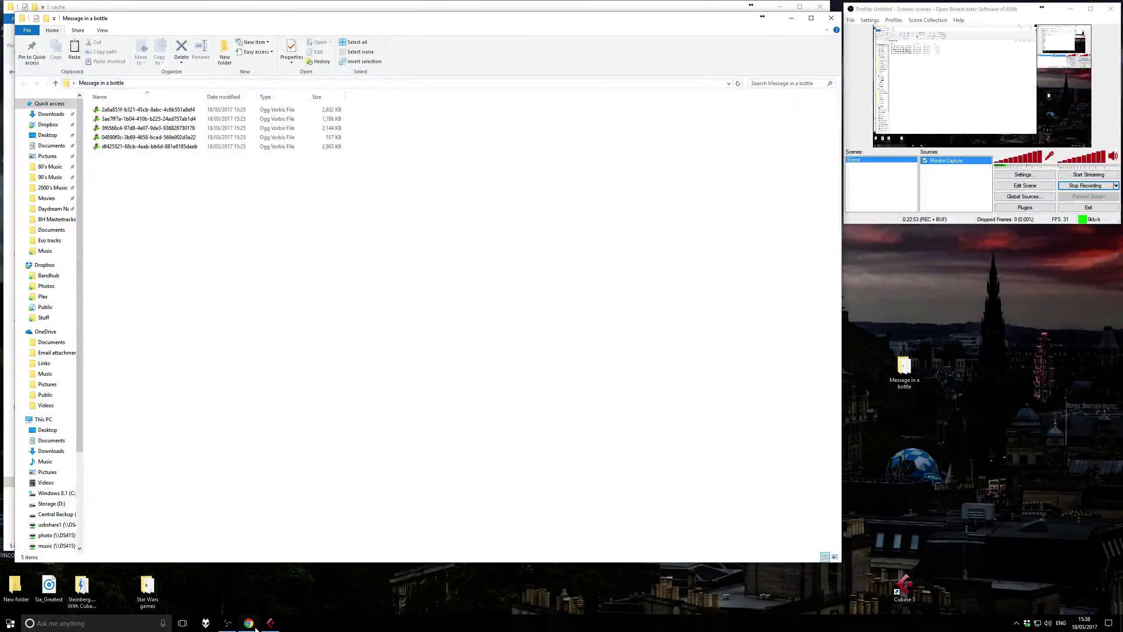
pyautogui.click(271, 622)
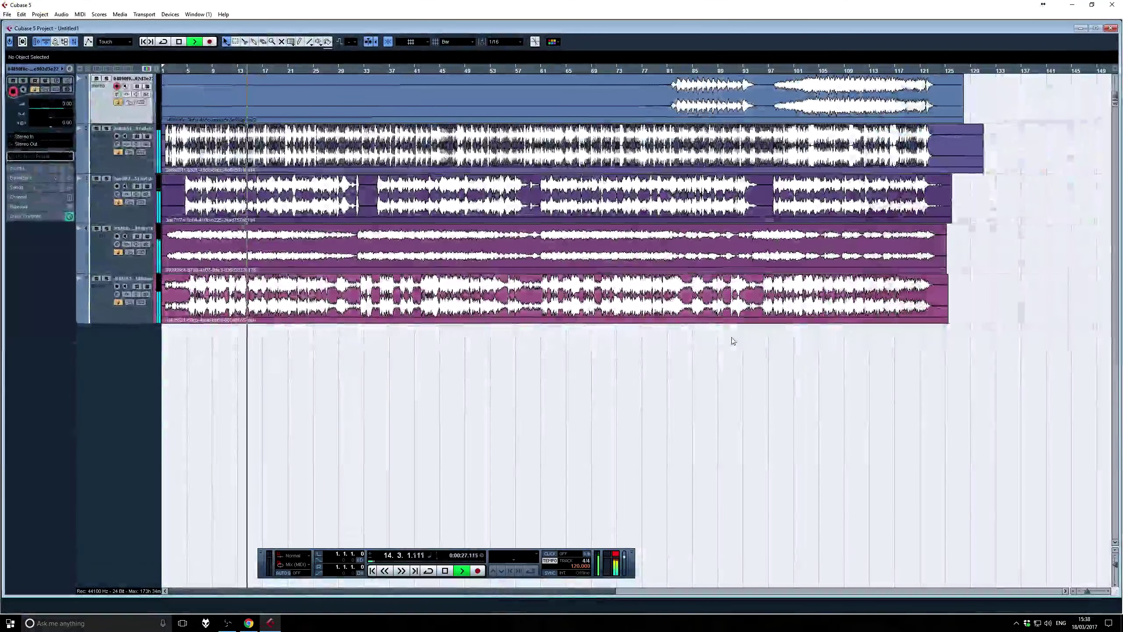
# Show the Mixer expanded with the channels' EQ sections, move its window slightly and stop playback
pyautogui.press('F3')
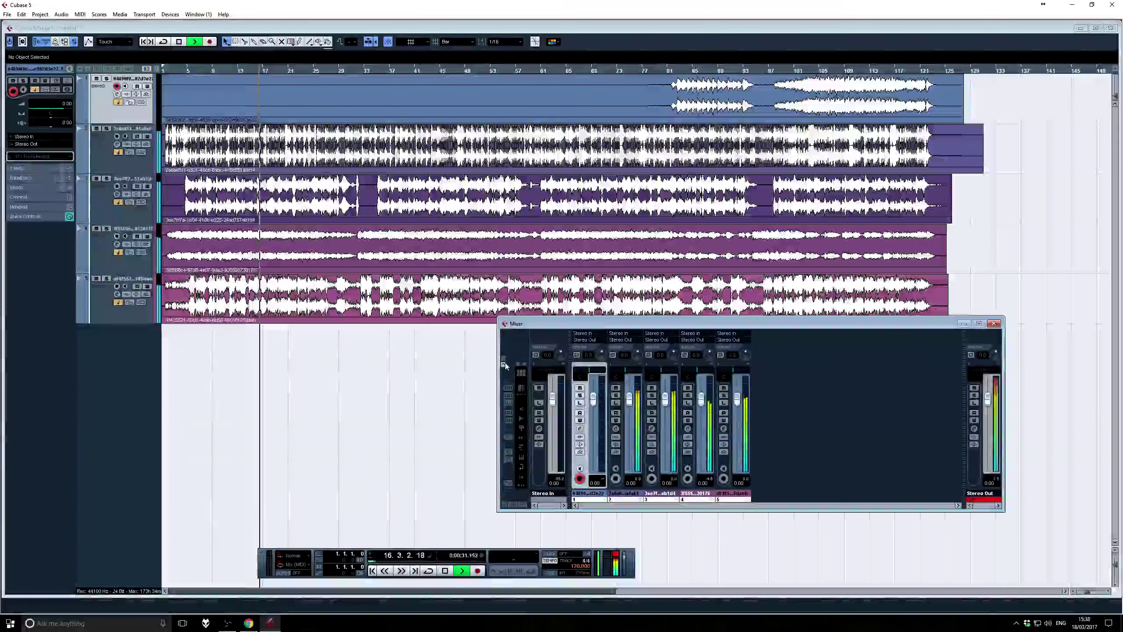
pyautogui.click(521, 365)
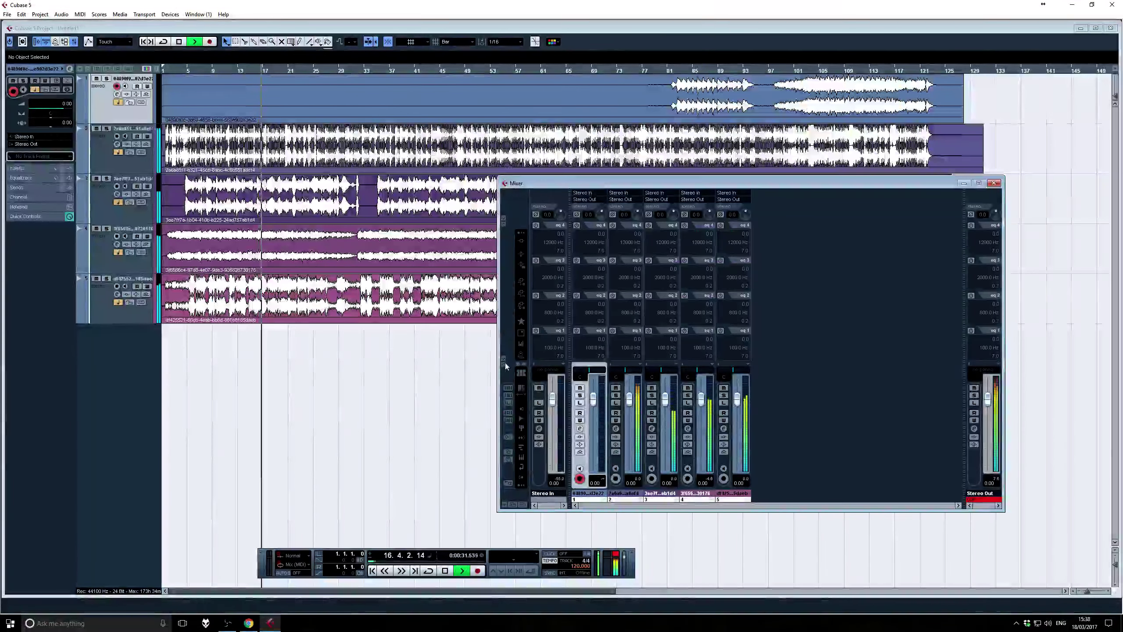
pyautogui.click(447, 571)
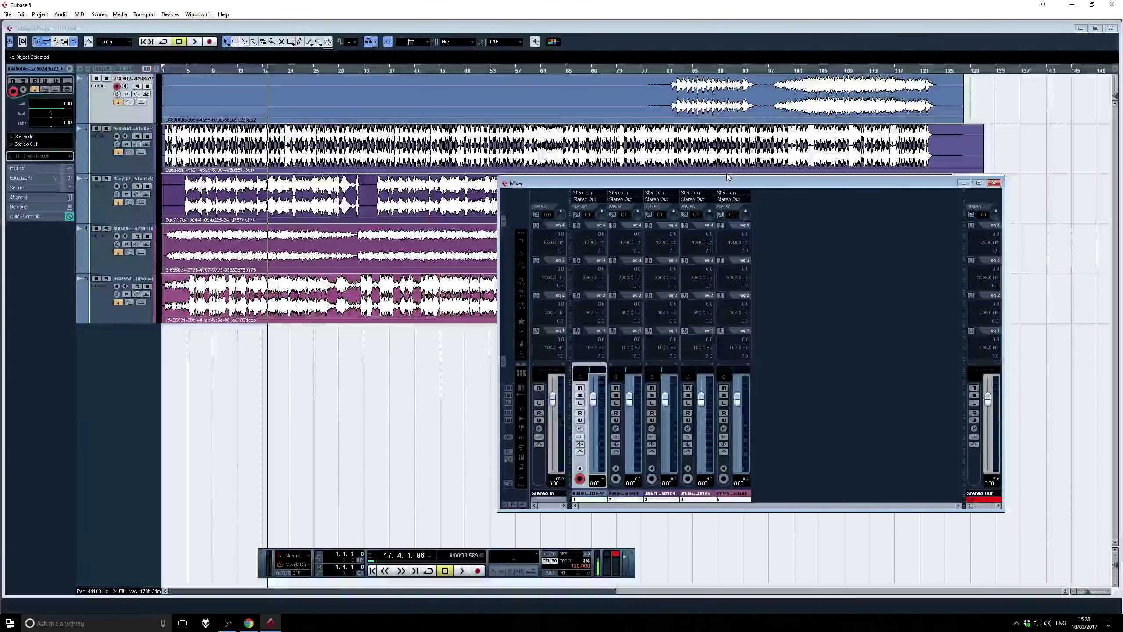
pyautogui.moveTo(726, 183); pyautogui.dragTo(714, 163)
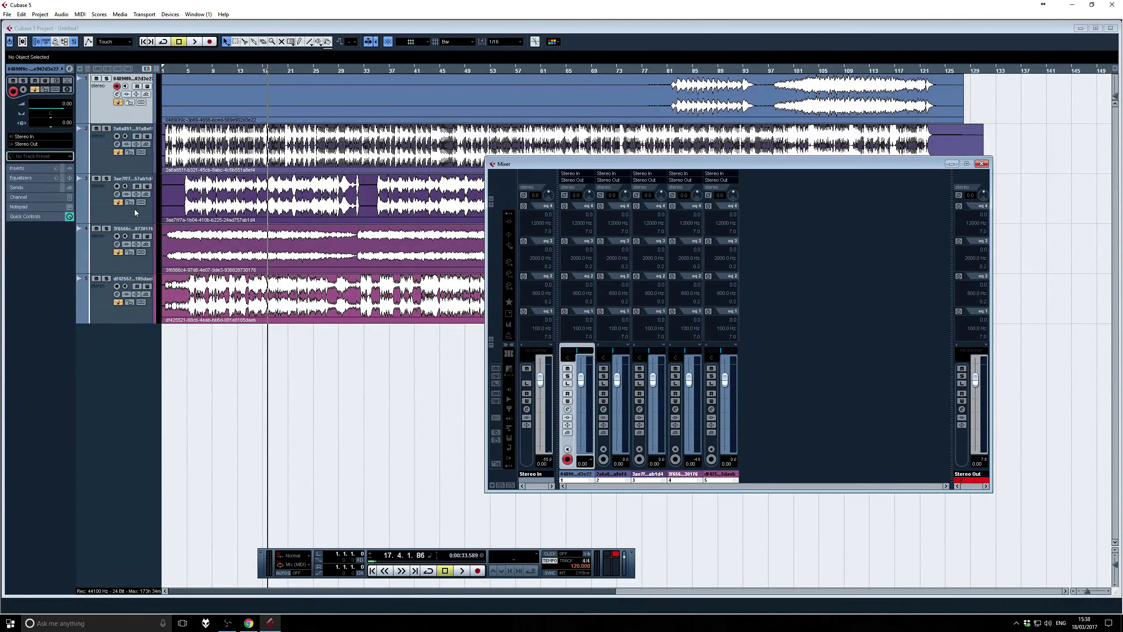
# Select the third track and solo it while playing the project on from the current position
pyautogui.click(109, 178)
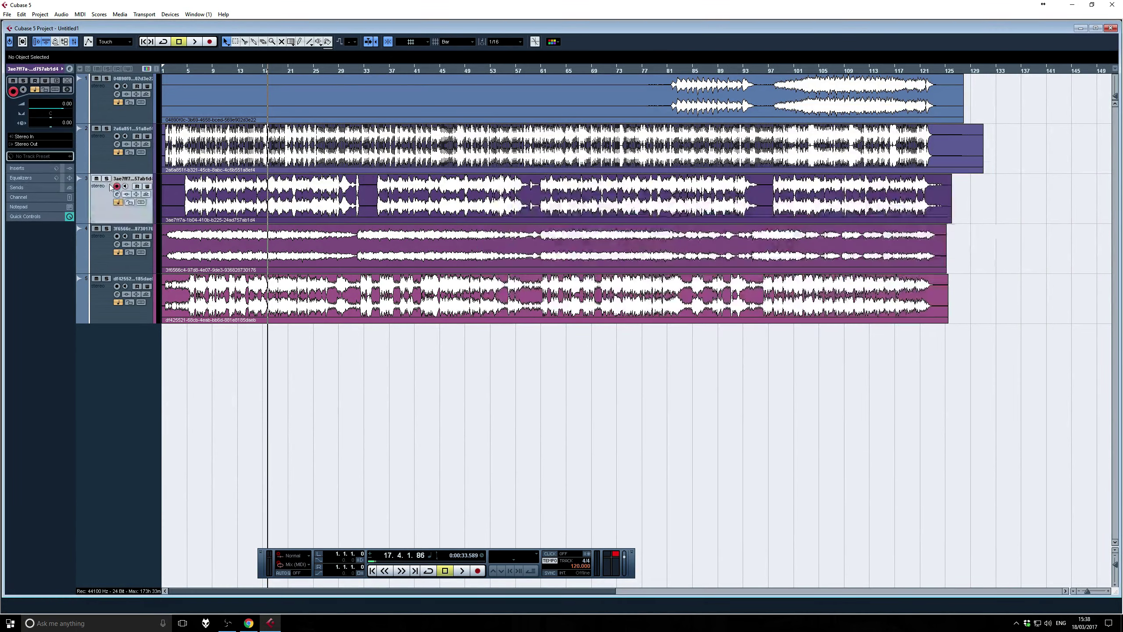
pyautogui.click(467, 575)
pyautogui.click(107, 178)
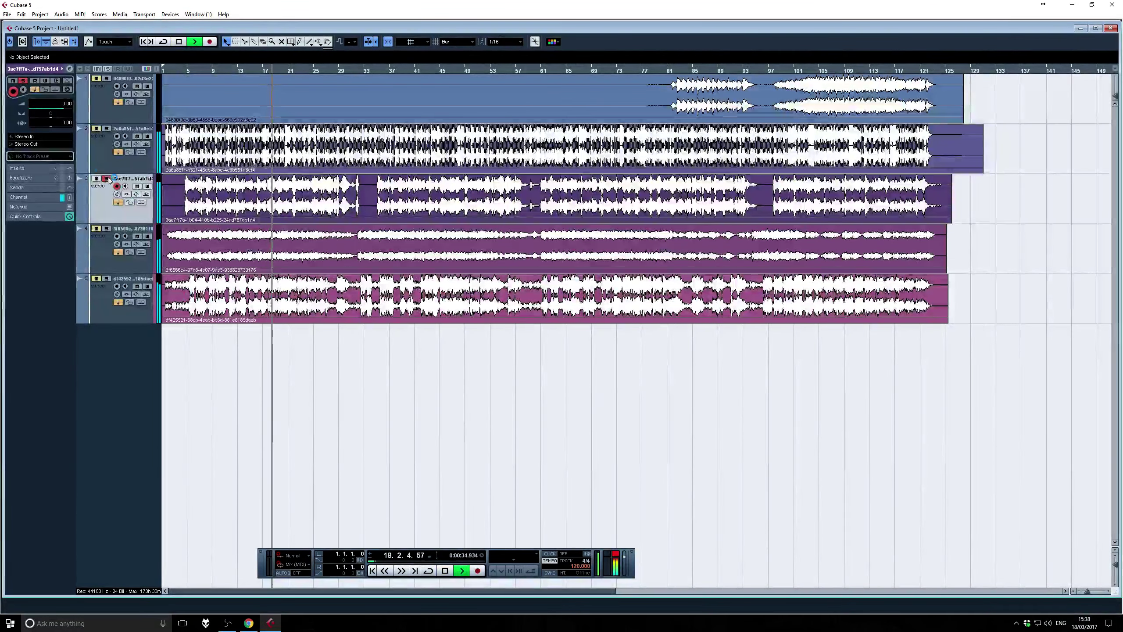
# Check the Bandhub page of the Message in a Bottle collab in Chrome and return to the Cubase project
pyautogui.click(269, 625)
pyautogui.click(269, 626)
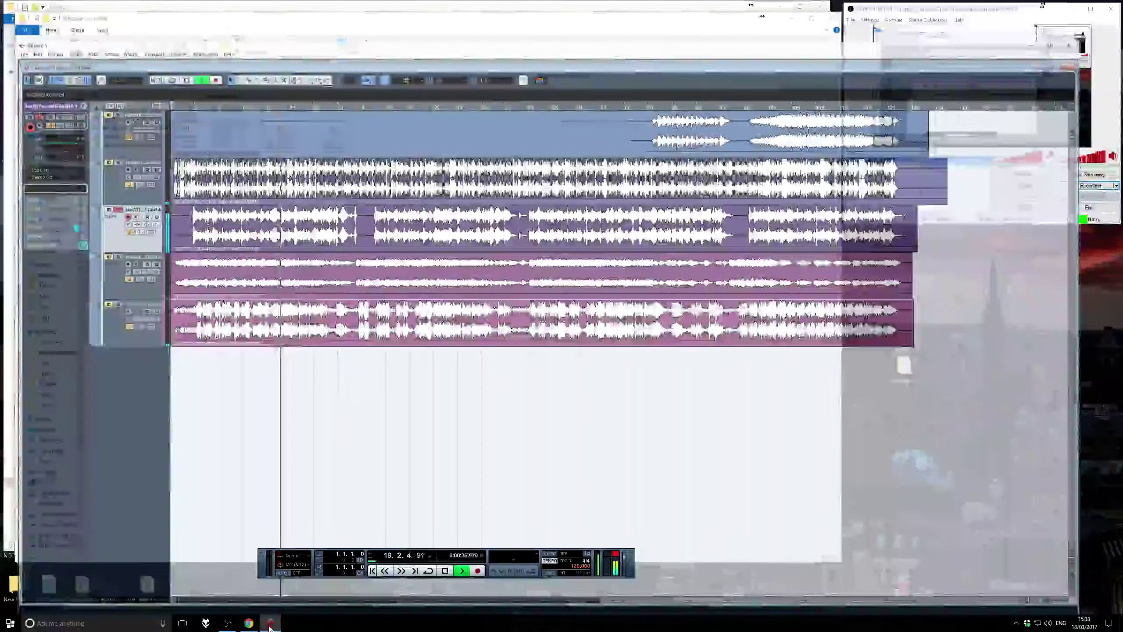
pyautogui.click(248, 623)
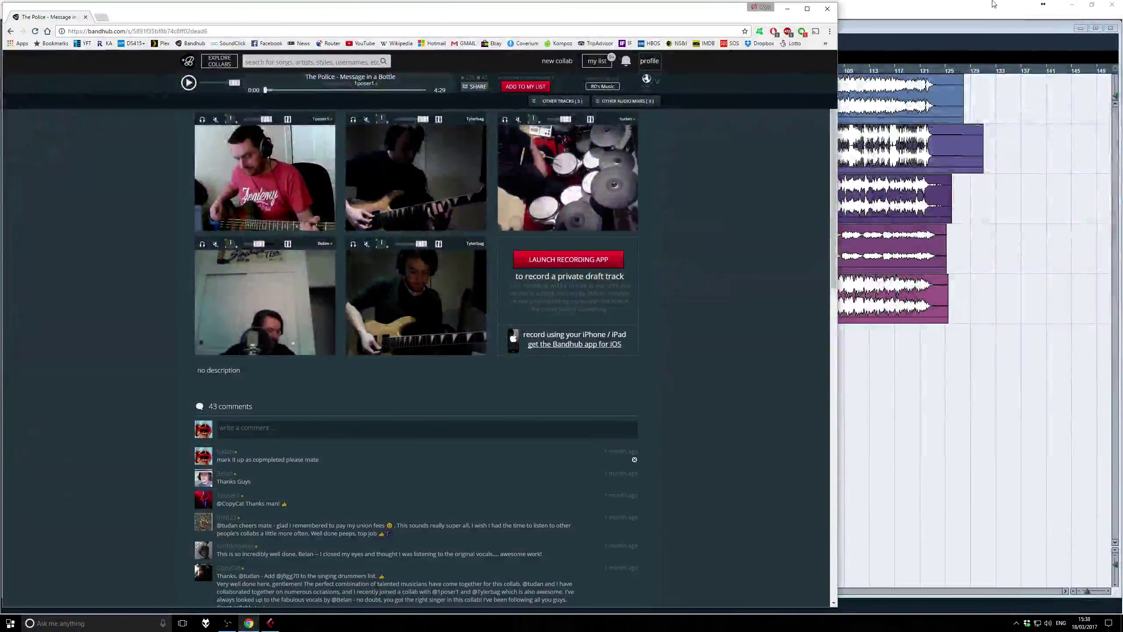
pyautogui.click(782, 9)
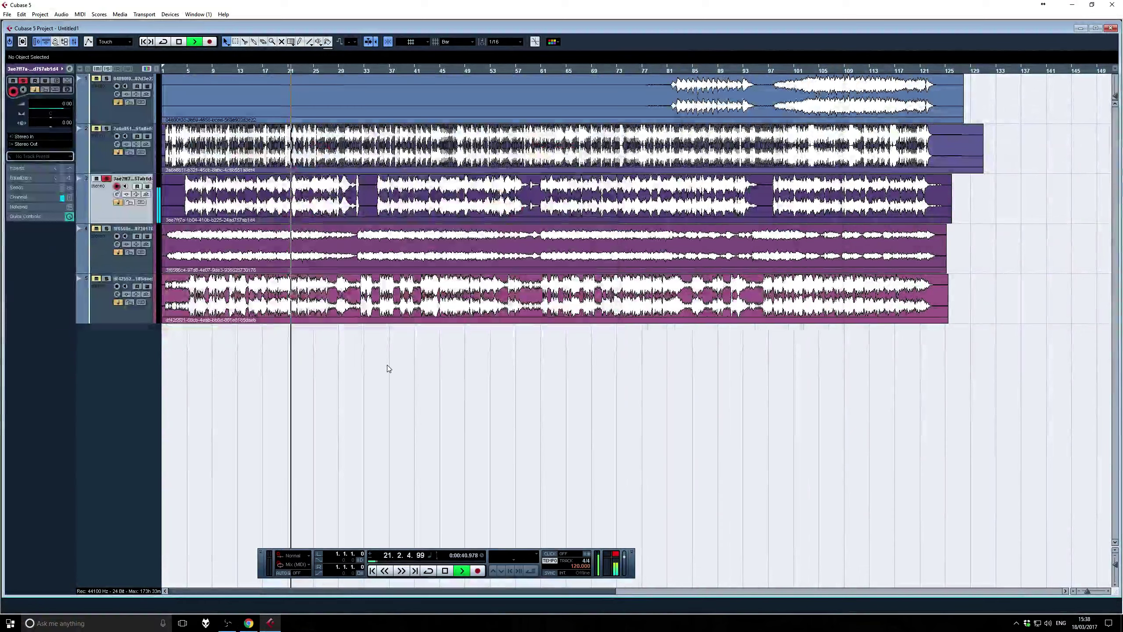
# Lower the third track's volume to -2.42 in the Mixer, hide the Mixer and pan the track to L4
pyautogui.press('F3')
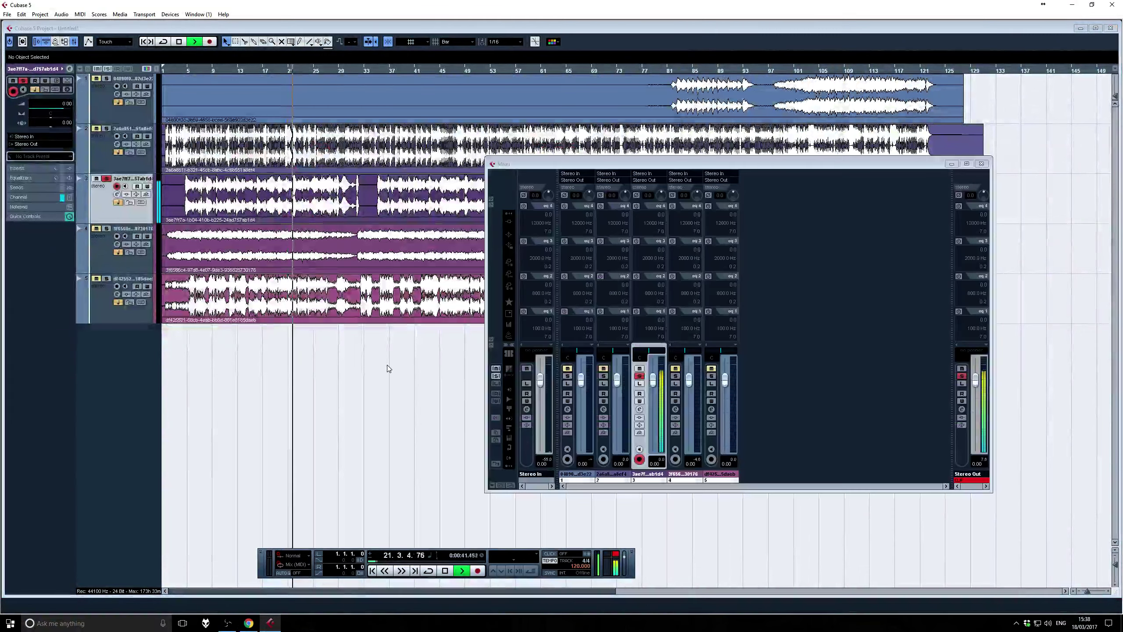
pyautogui.click(654, 387)
pyautogui.moveTo(654, 387); pyautogui.dragTo(654, 396)
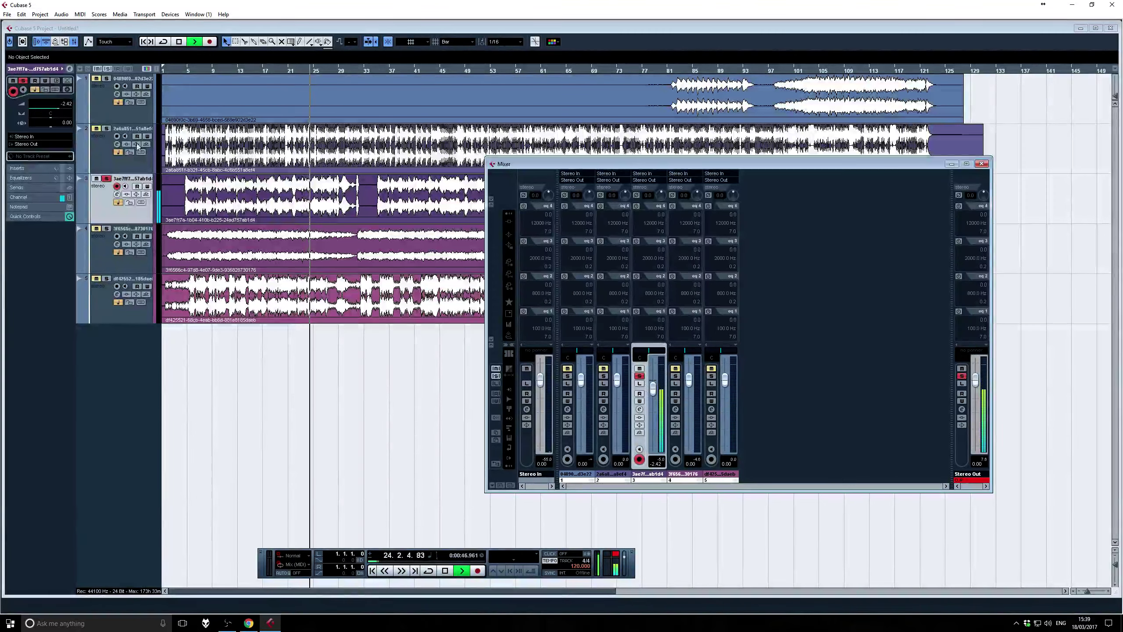
pyautogui.press('F3')
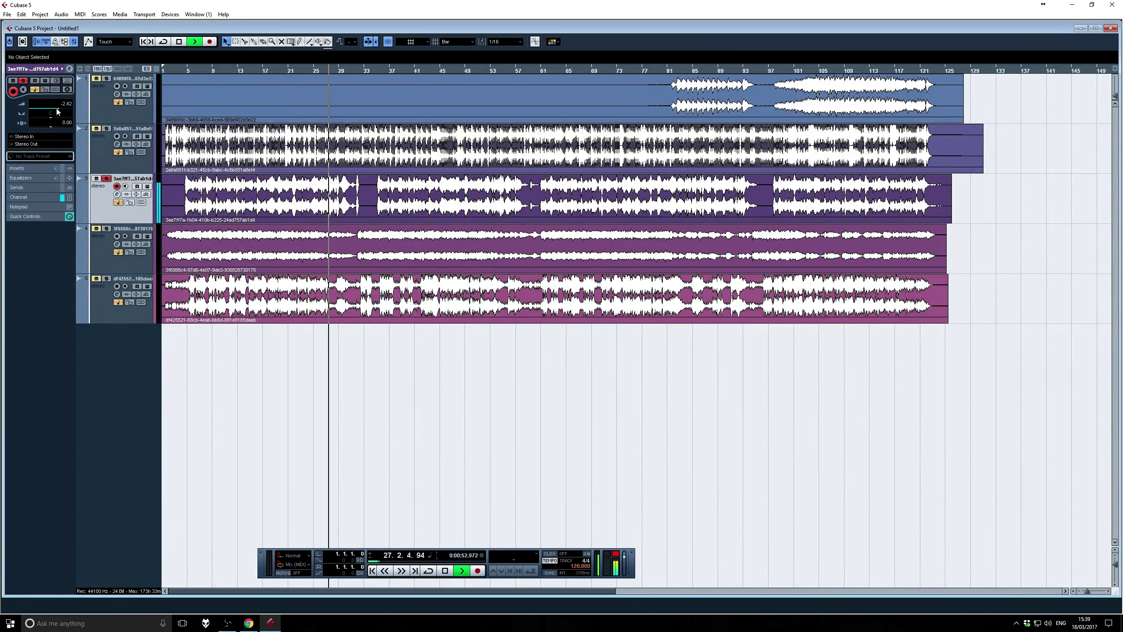
pyautogui.moveTo(53, 117)
pyautogui.mouseDown()
pyautogui.moveTo(40, 119)
pyautogui.moveTo(72, 128)
pyautogui.moveTo(49, 125)
pyautogui.mouseUp()
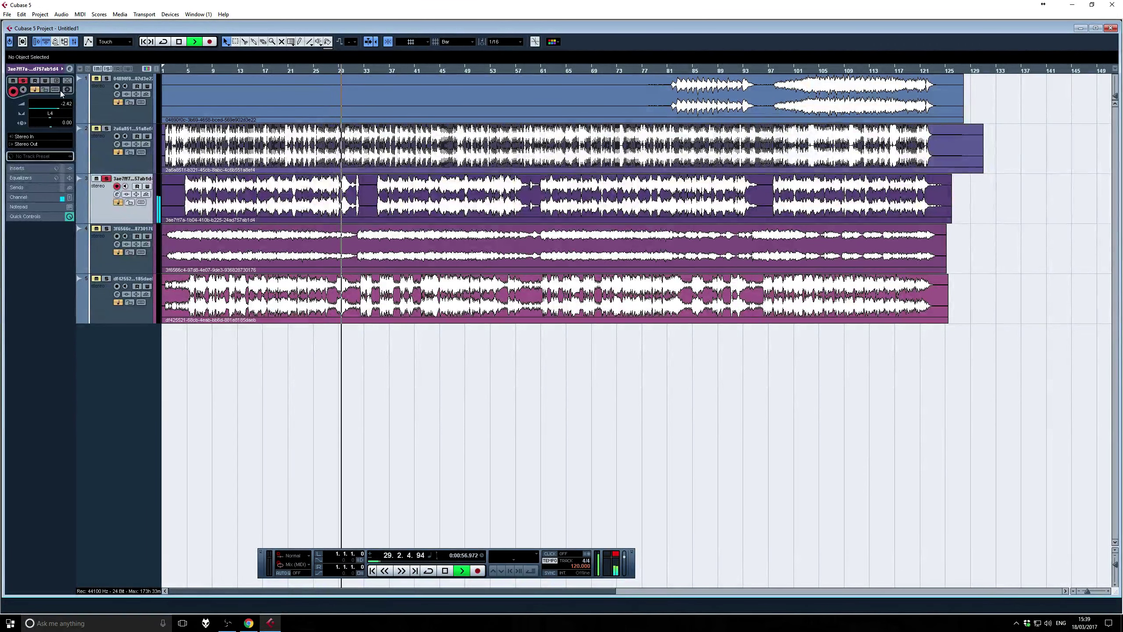
# Insert the MonoDelay effect in the third track's first insert slot and load its Slap Back preset
pyautogui.click(38, 167)
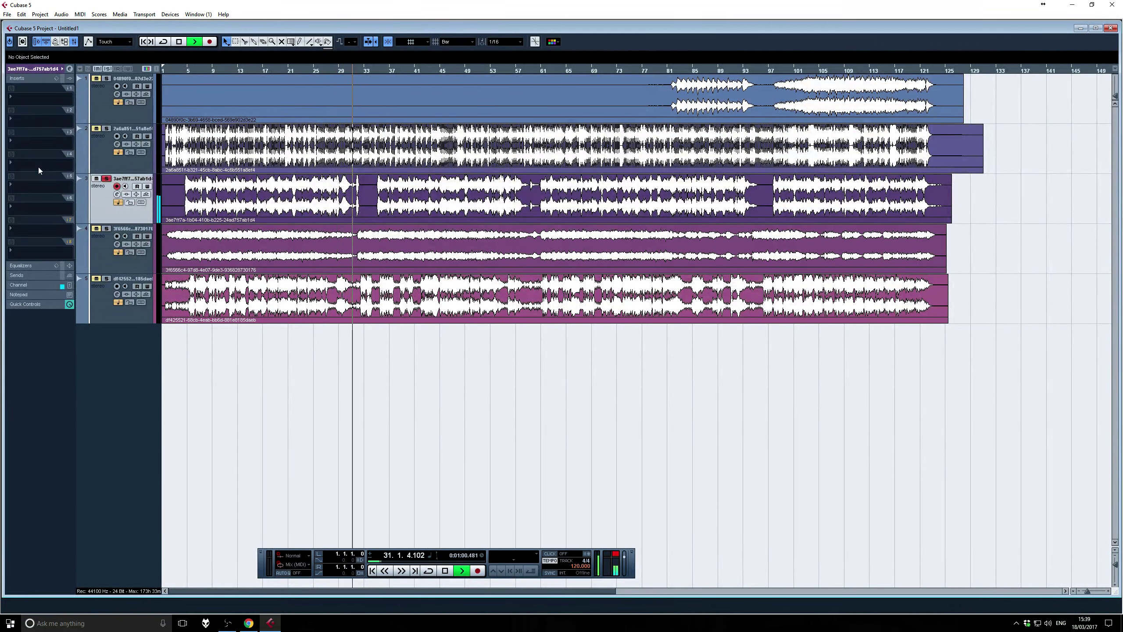
pyautogui.click(35, 98)
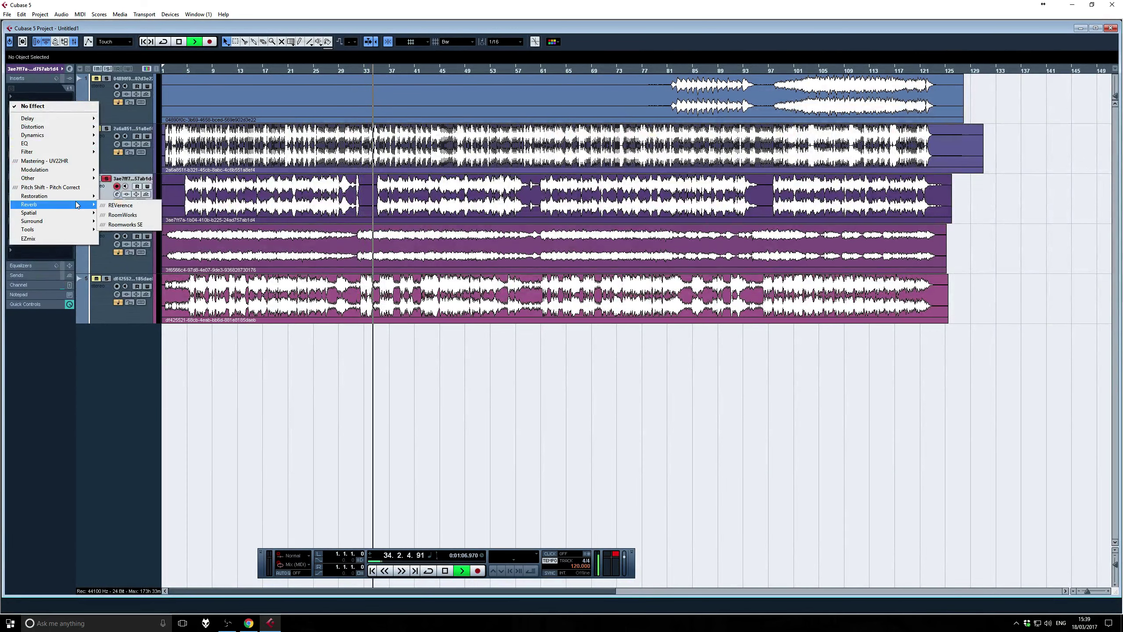
pyautogui.moveTo(73, 136)
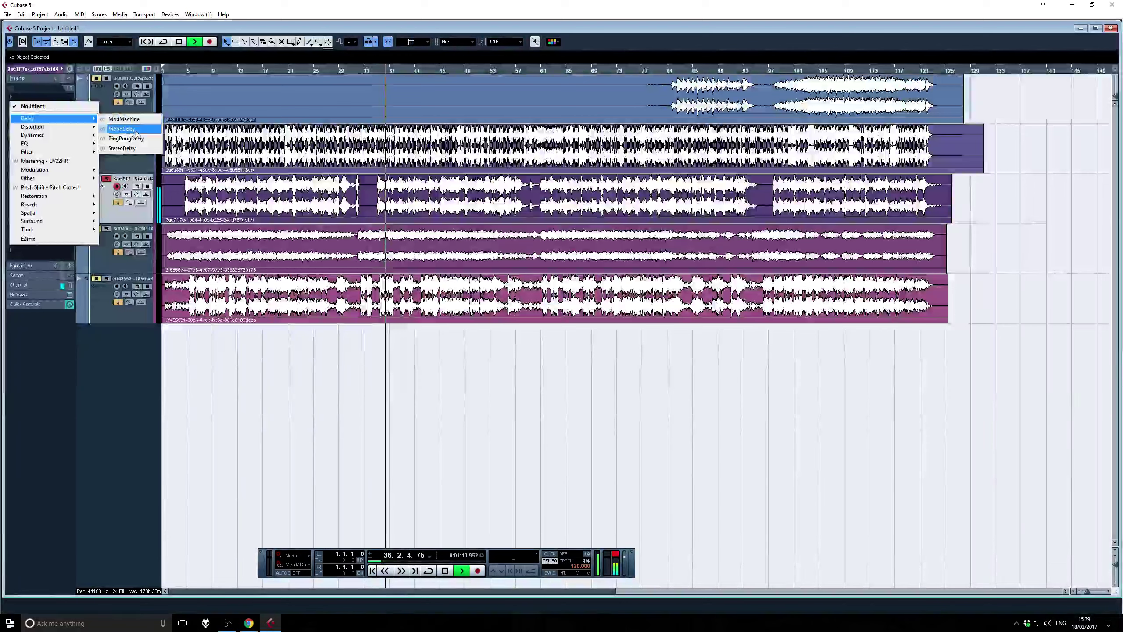
pyautogui.click(122, 129)
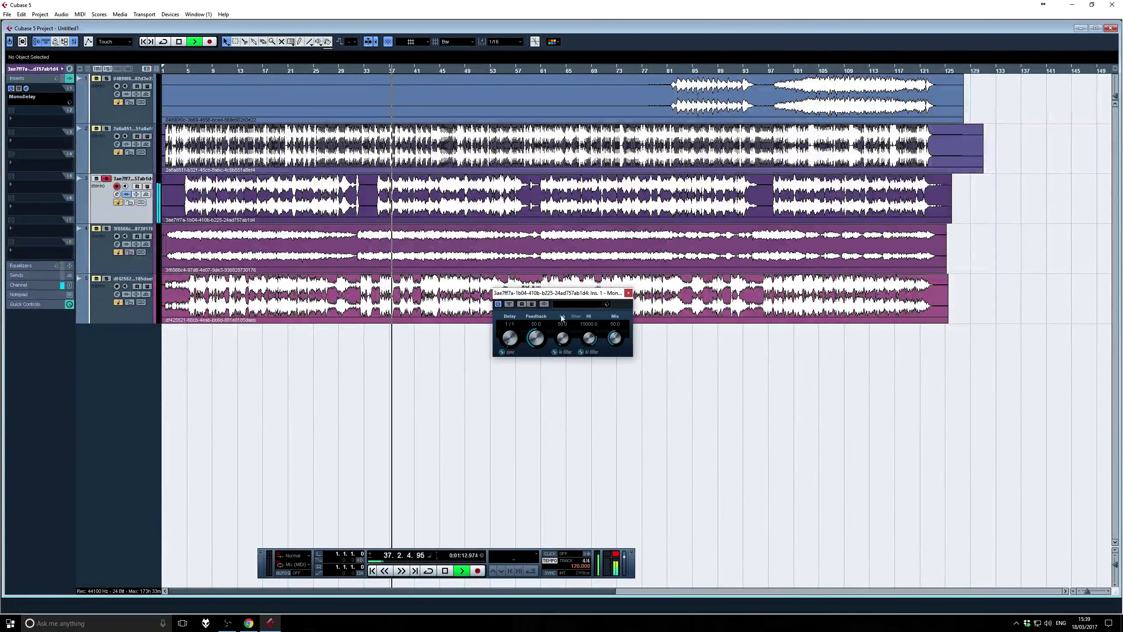
pyautogui.click(576, 304)
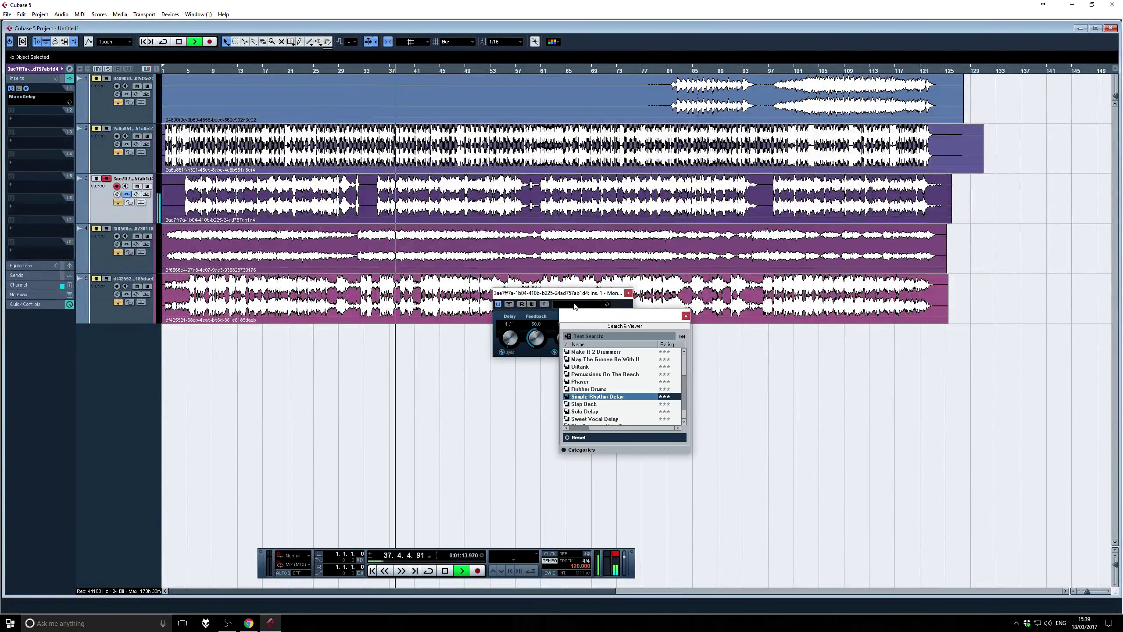
pyautogui.click(591, 404)
pyautogui.scroll(4, 600, 386)
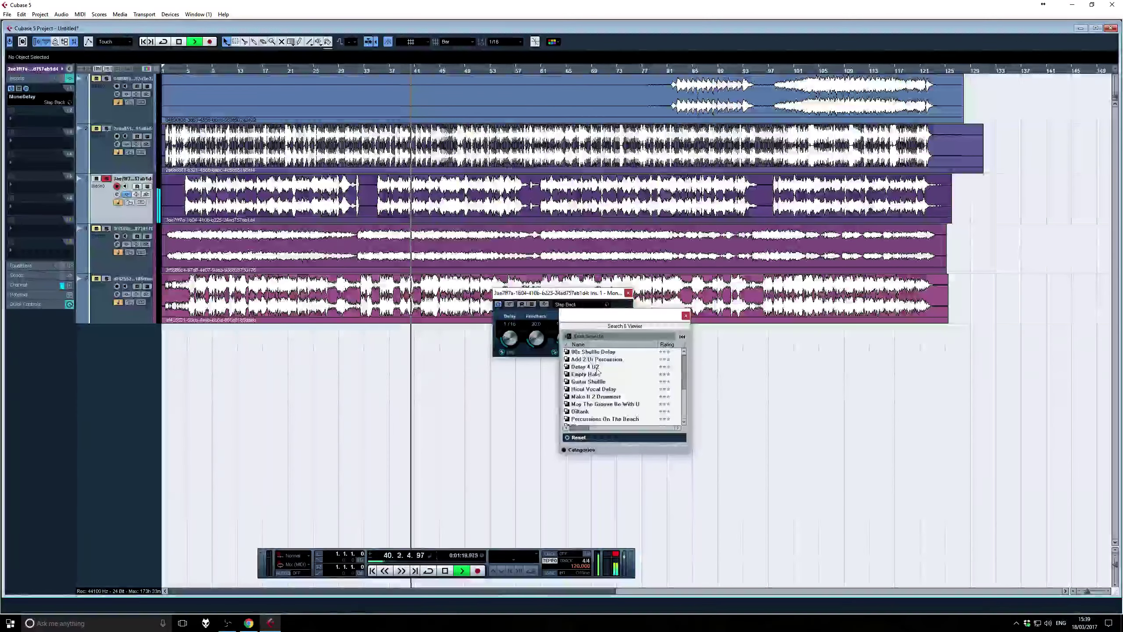
# Compare the third track in the full mix and in solo, and briefly solo the fifth track alongside it
pyautogui.click(108, 180)
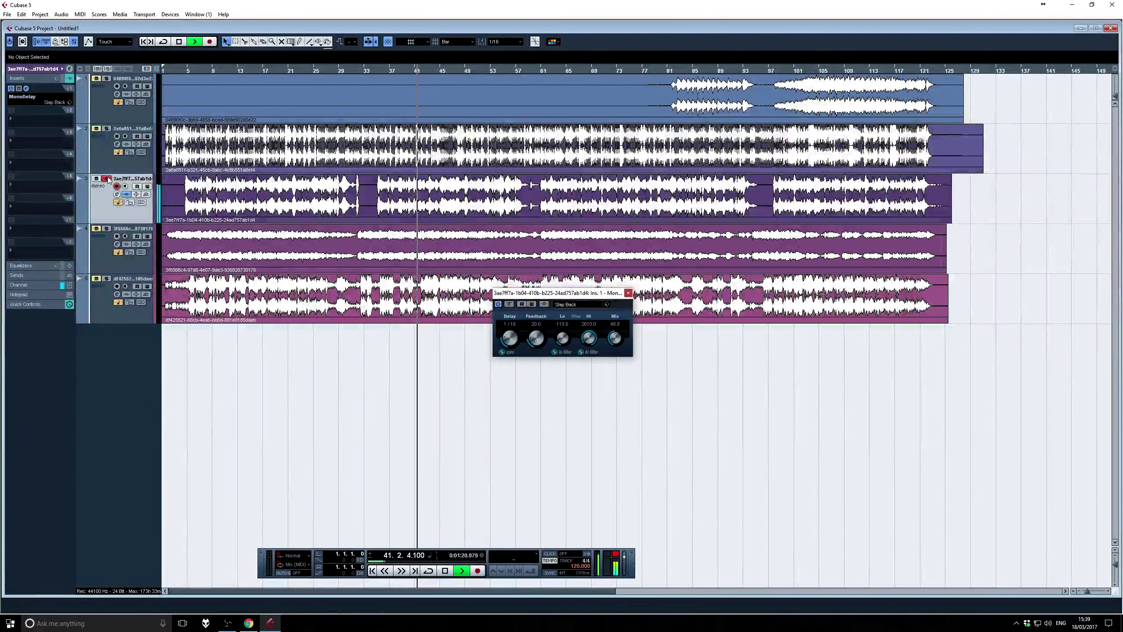
pyautogui.click(108, 181)
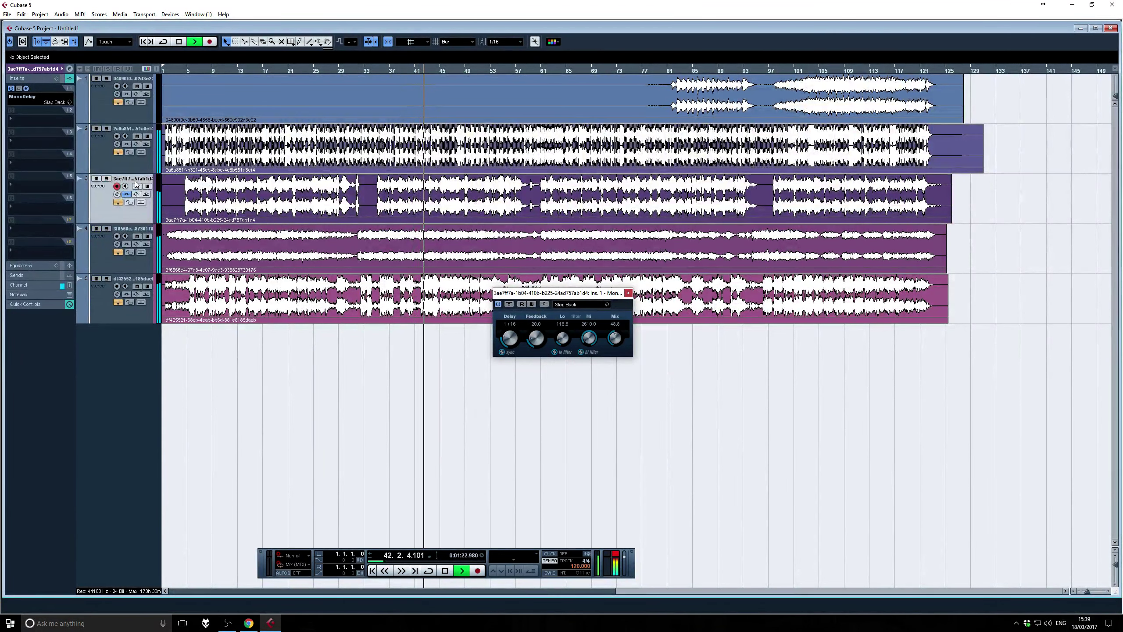
pyautogui.click(108, 181)
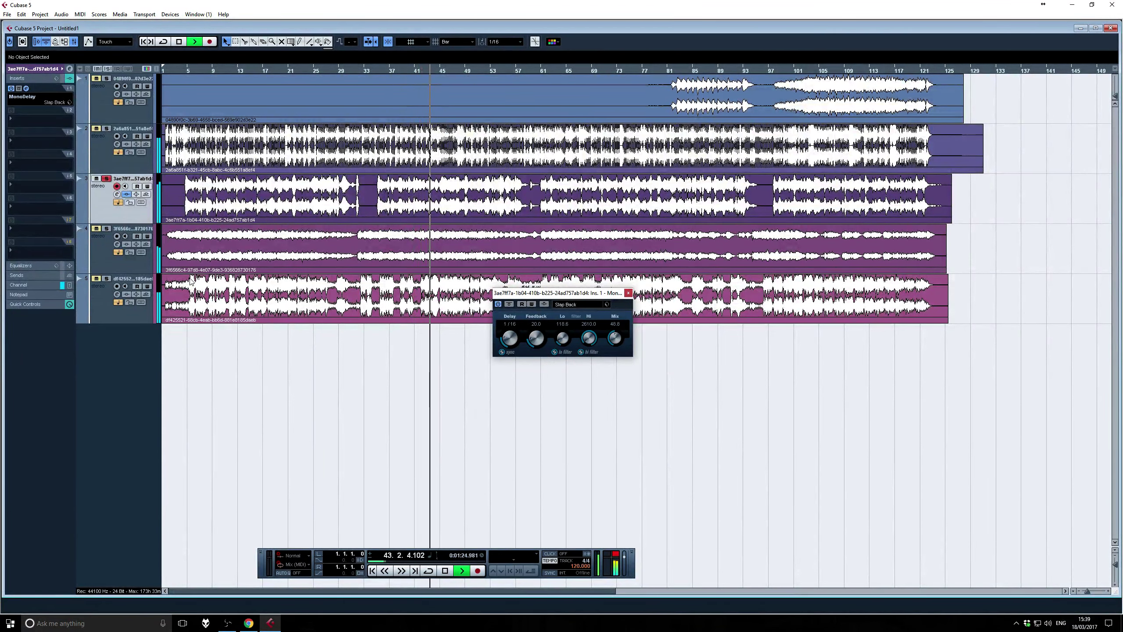
pyautogui.click(105, 279)
pyautogui.click(105, 279)
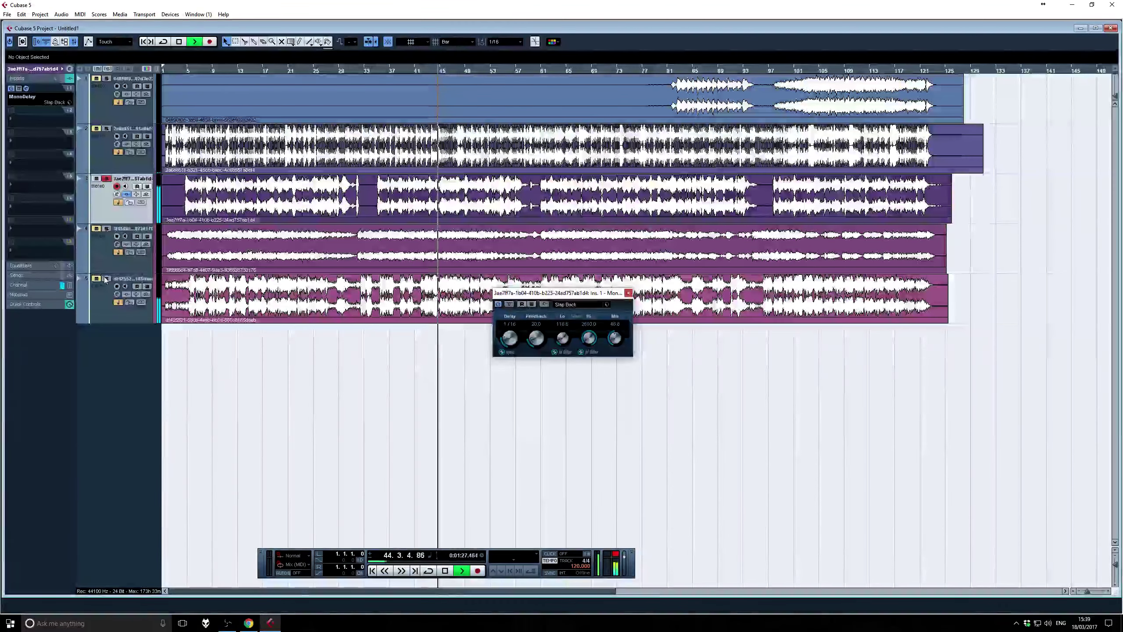
# Solo the fourth track in place of the third and insert the WahWah filter in its first insert slot
pyautogui.click(106, 228)
pyautogui.click(106, 178)
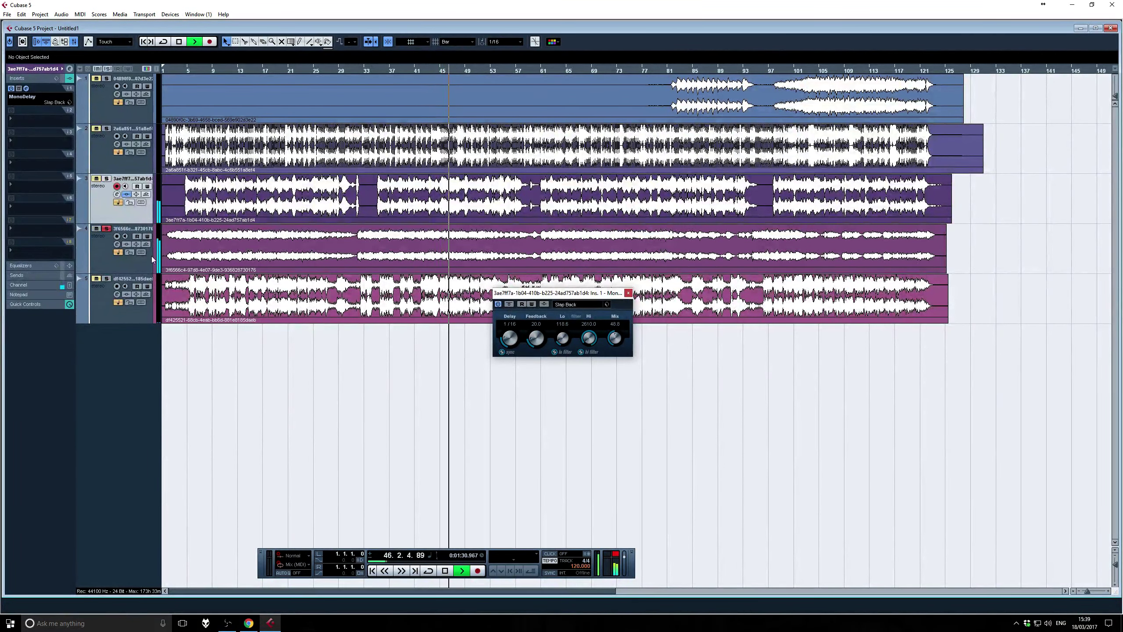
pyautogui.click(91, 250)
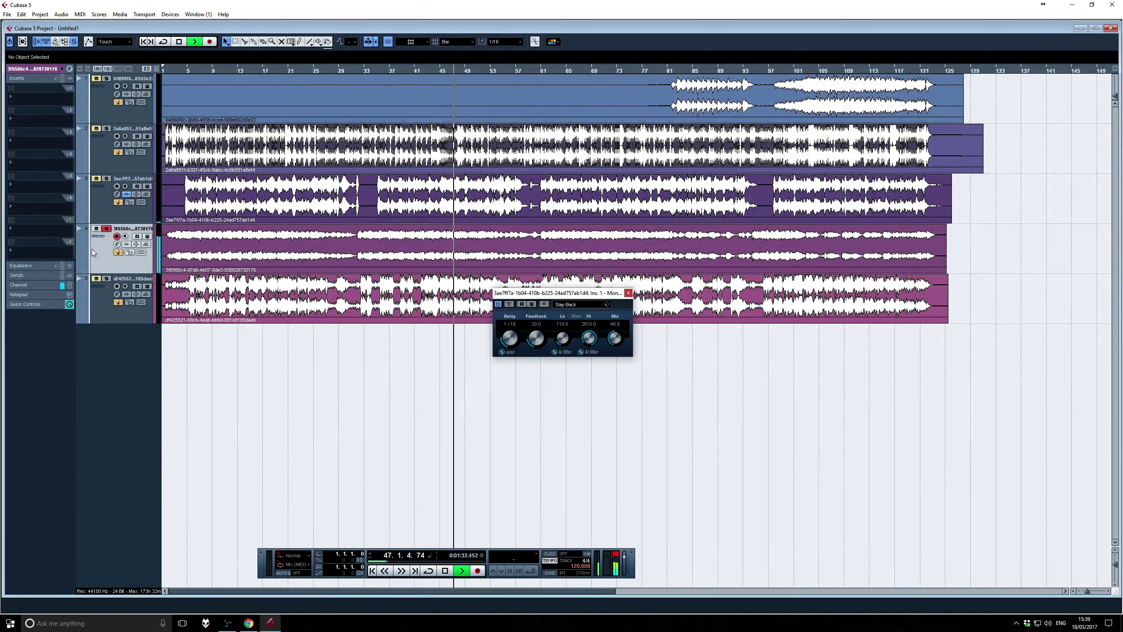
pyautogui.click(28, 99)
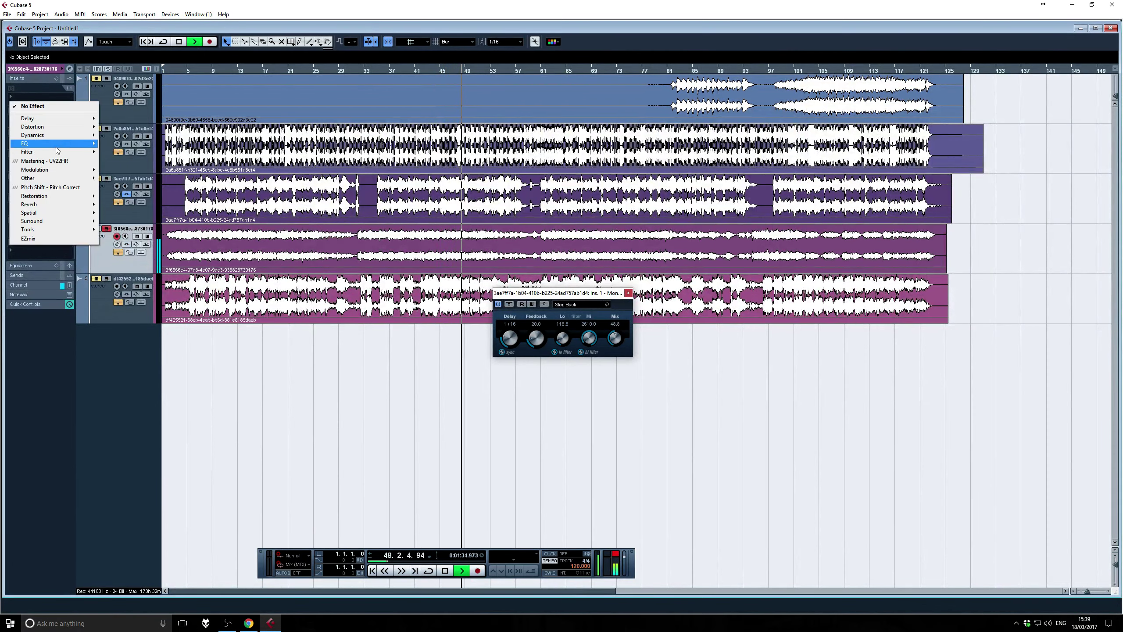
pyautogui.moveTo(56, 152)
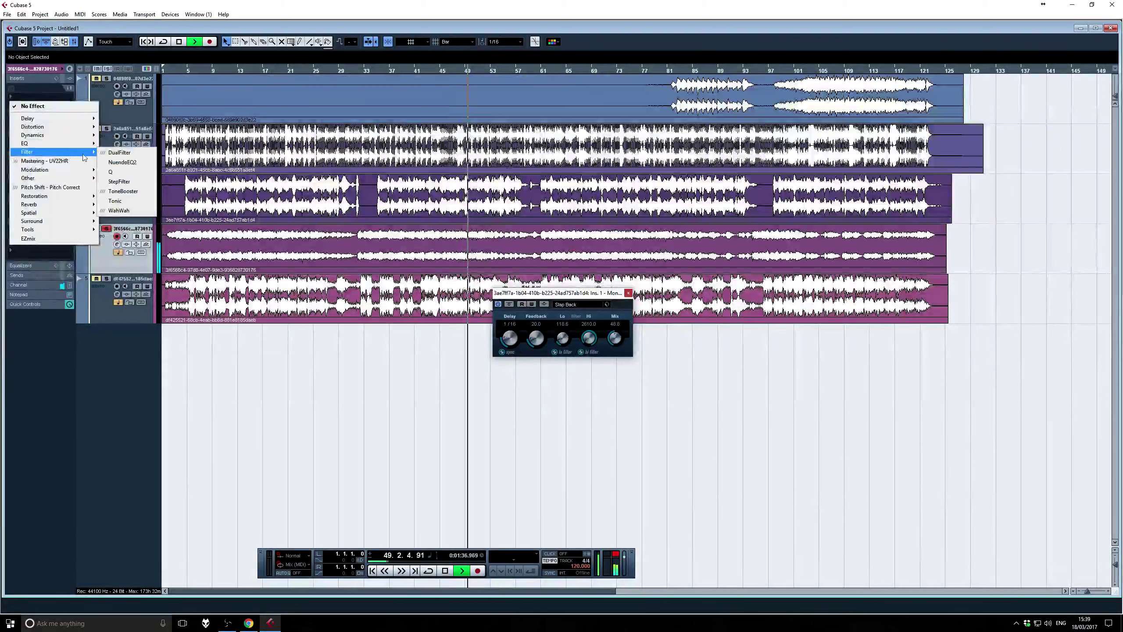
pyautogui.click(134, 209)
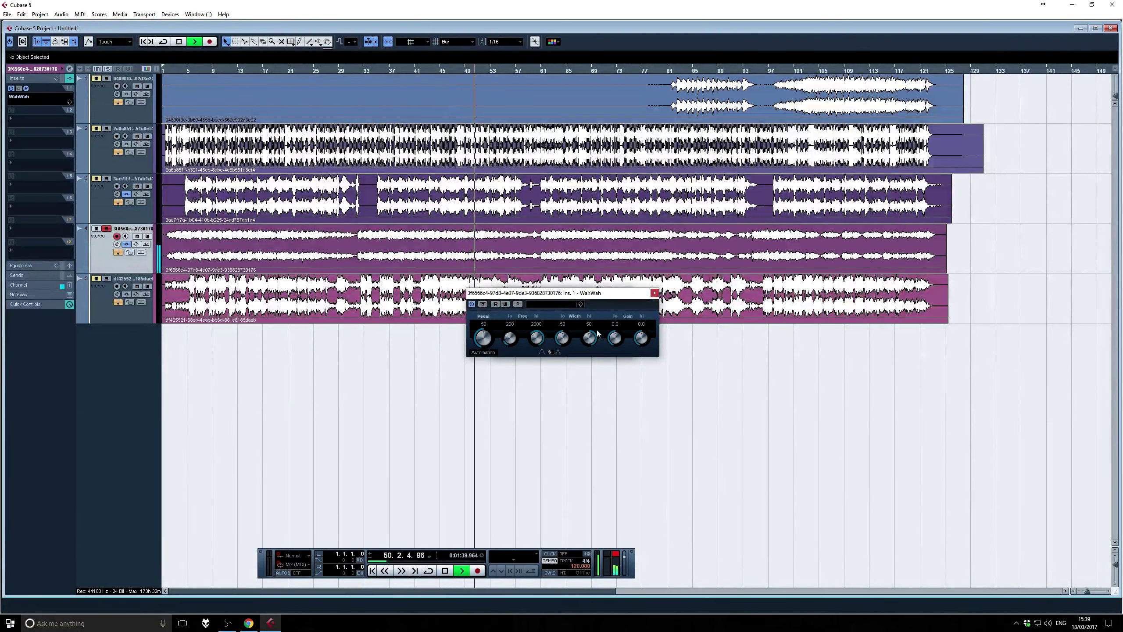
# Browse the WahWah presets, try Lenny and load the Sharp preset on the fourth track
pyautogui.click(551, 304)
pyautogui.click(560, 389)
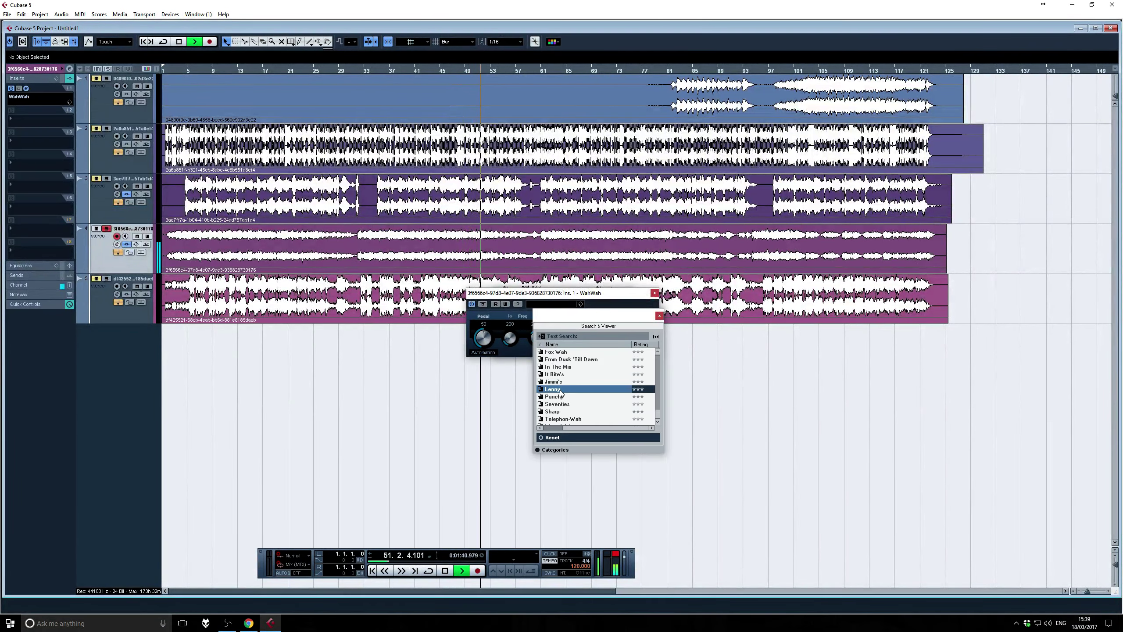
pyautogui.doubleClick(551, 411)
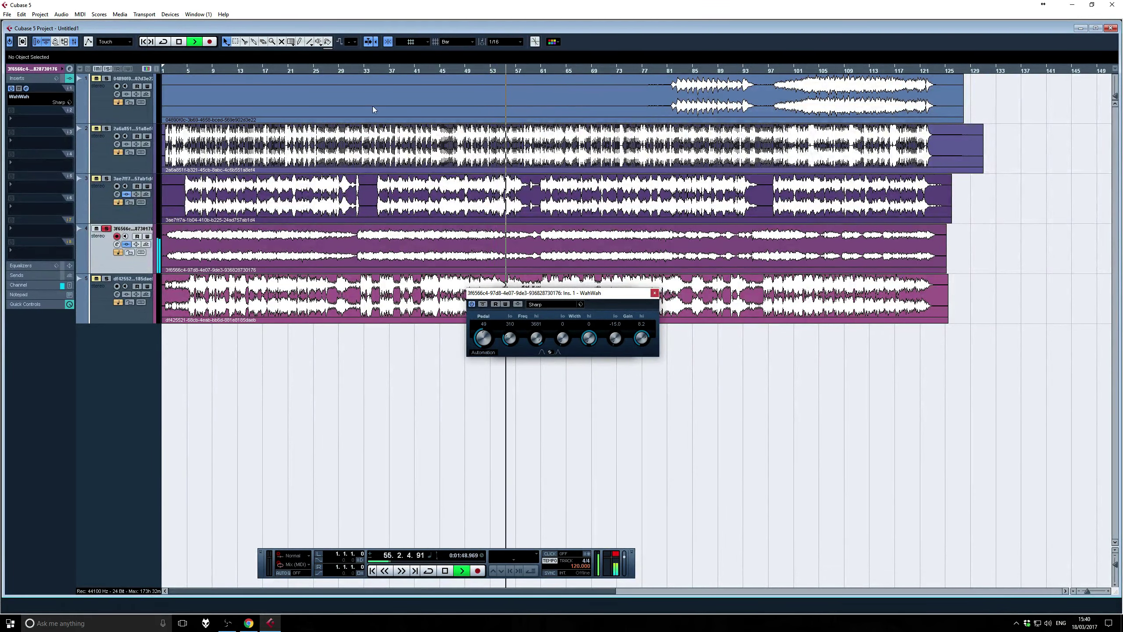
# View the first track's audio event in the Sample Editor, close it and the WahWah window, and stop playback
pyautogui.doubleClick(478, 104)
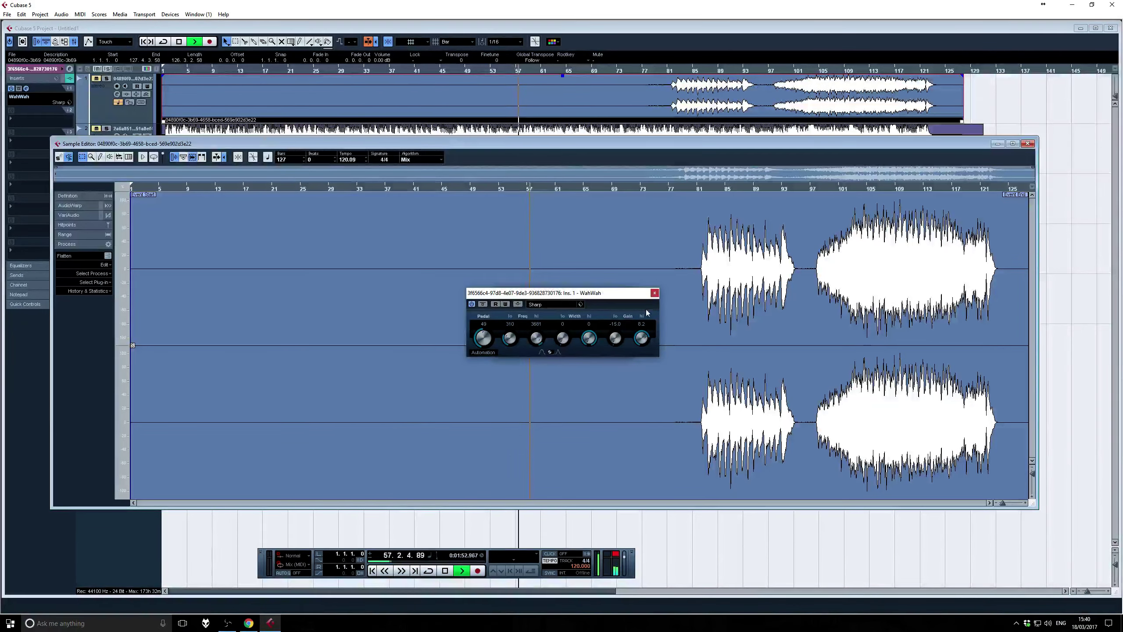
pyautogui.click(654, 293)
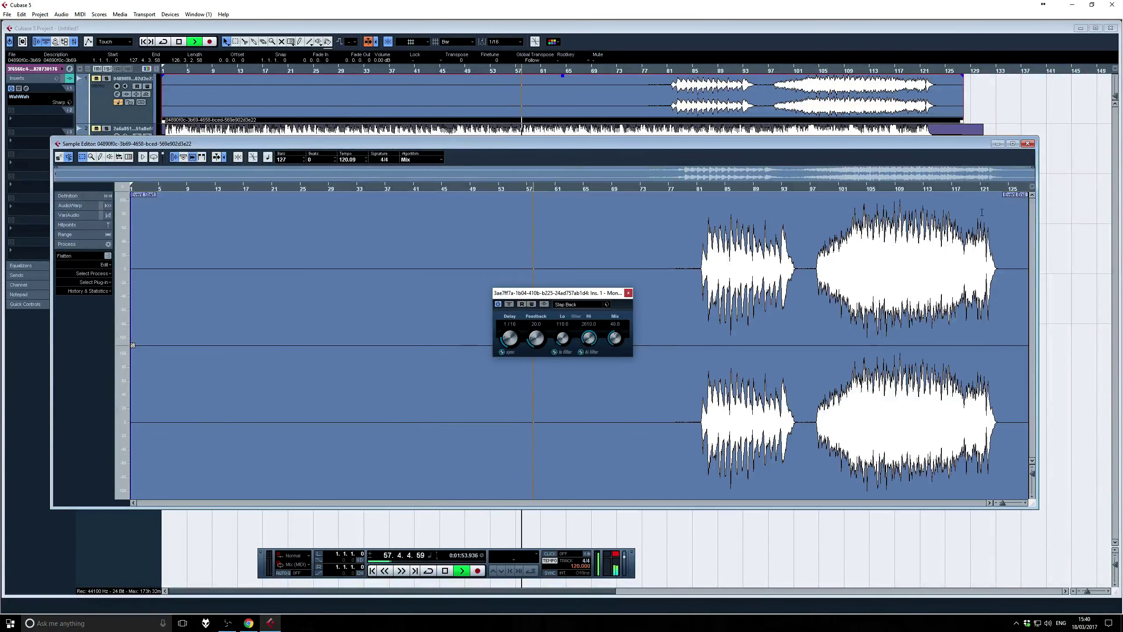
pyautogui.click(1030, 145)
pyautogui.press('space')
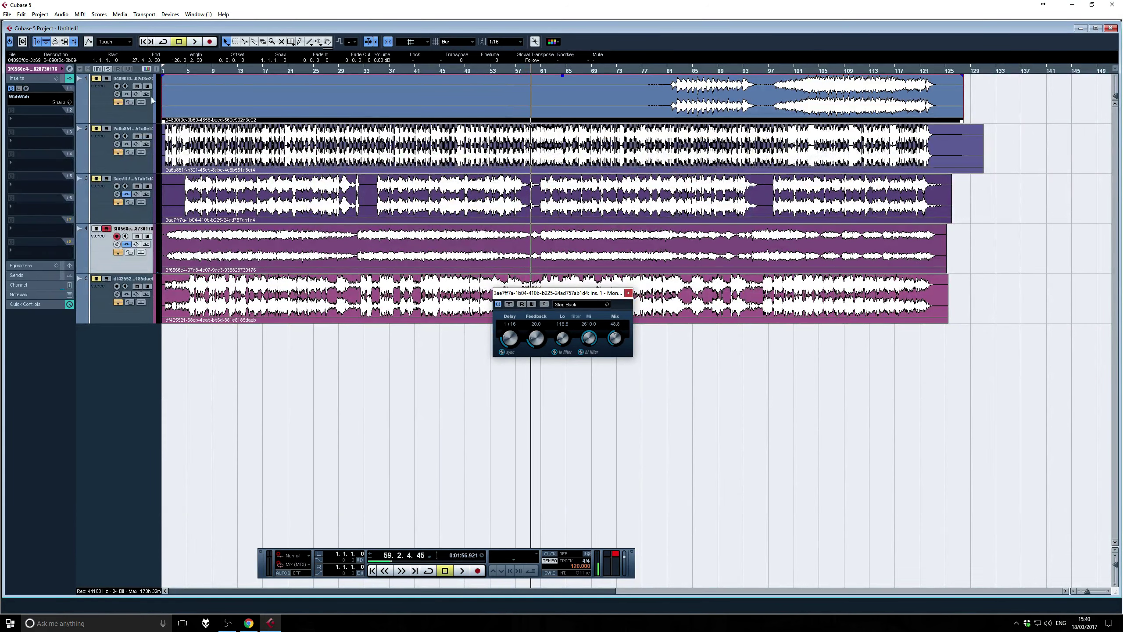
# Look over the file and MIDI commands and minimise Cubase to return to the Message in a bottle folder
pyautogui.click(8, 14)
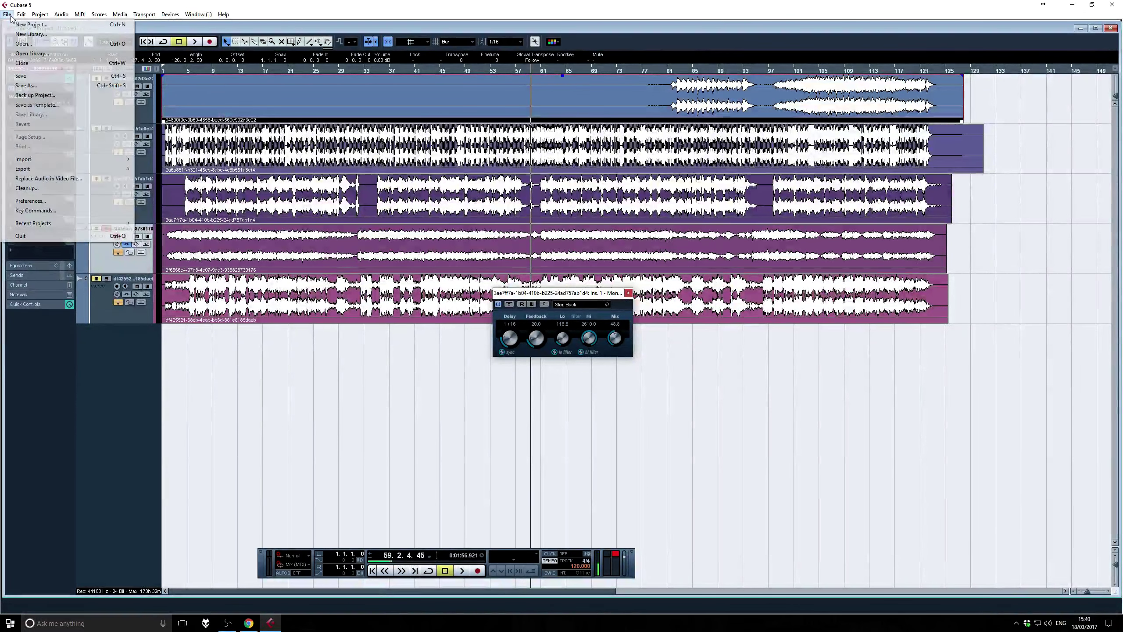
pyautogui.moveTo(50, 172)
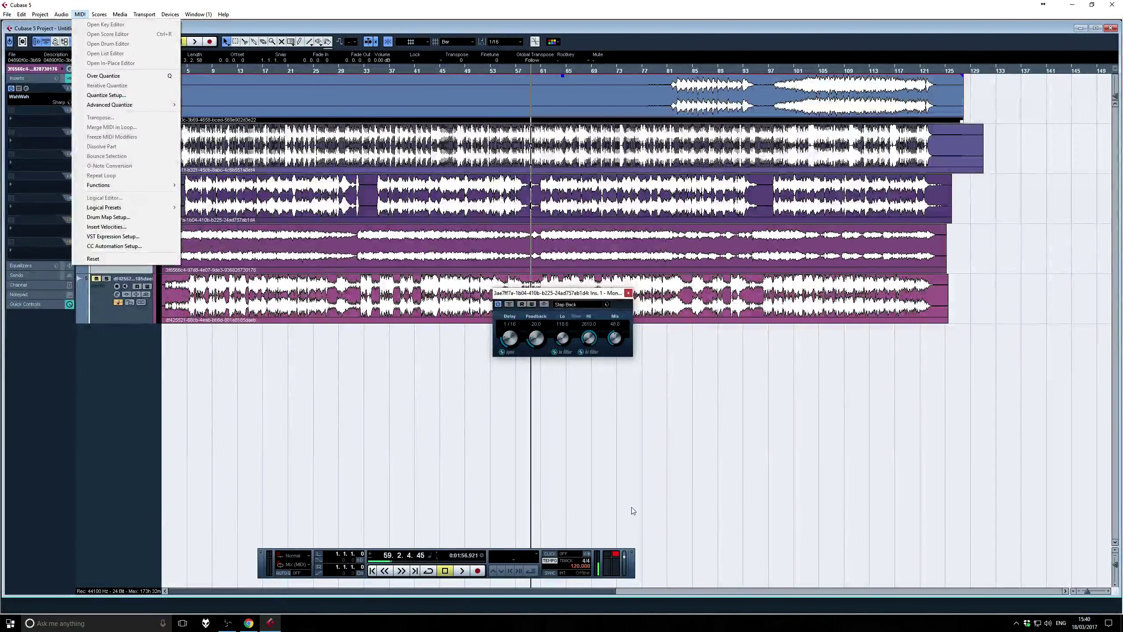
pyautogui.click(1074, 4)
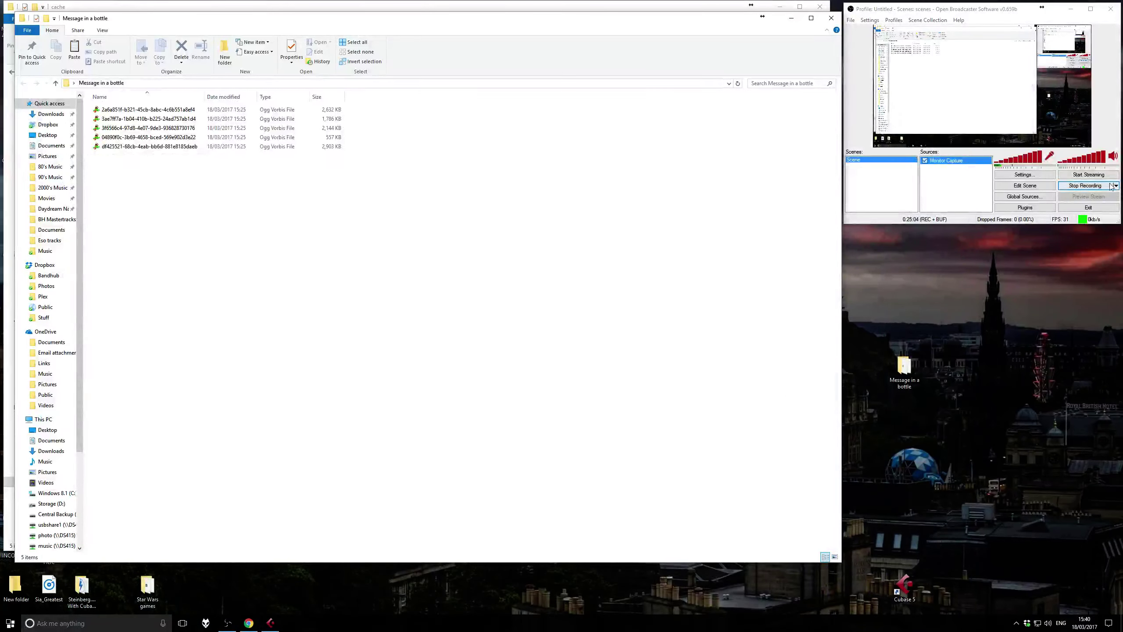